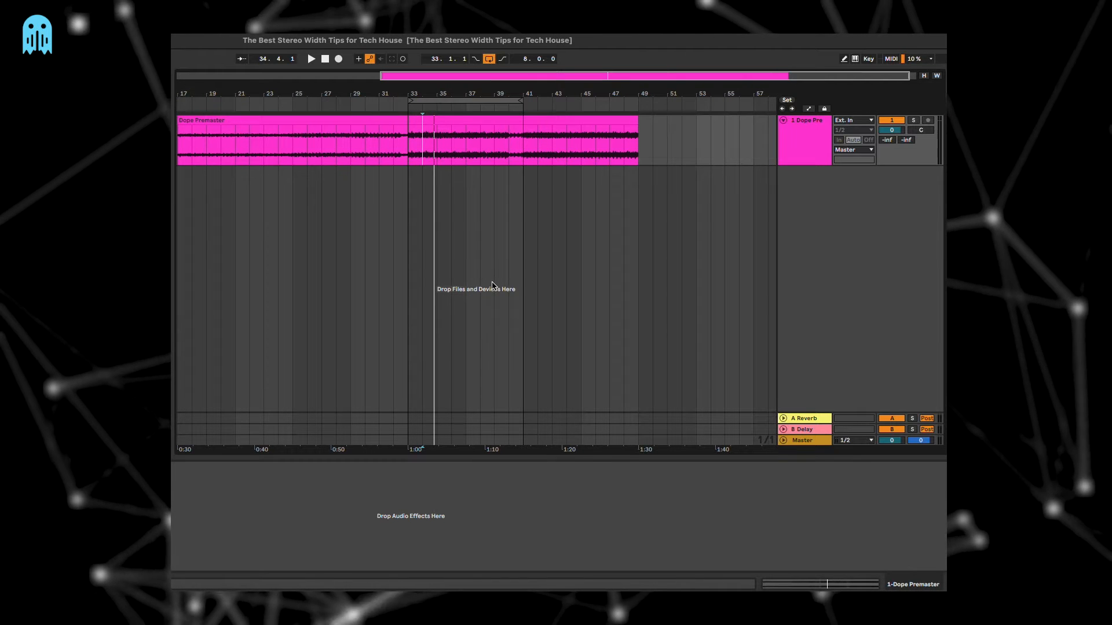
# - Play the Dope Premaster clip from about bar 29 to hear it before processing
pyautogui.click(388, 163)
pyautogui.press('space')
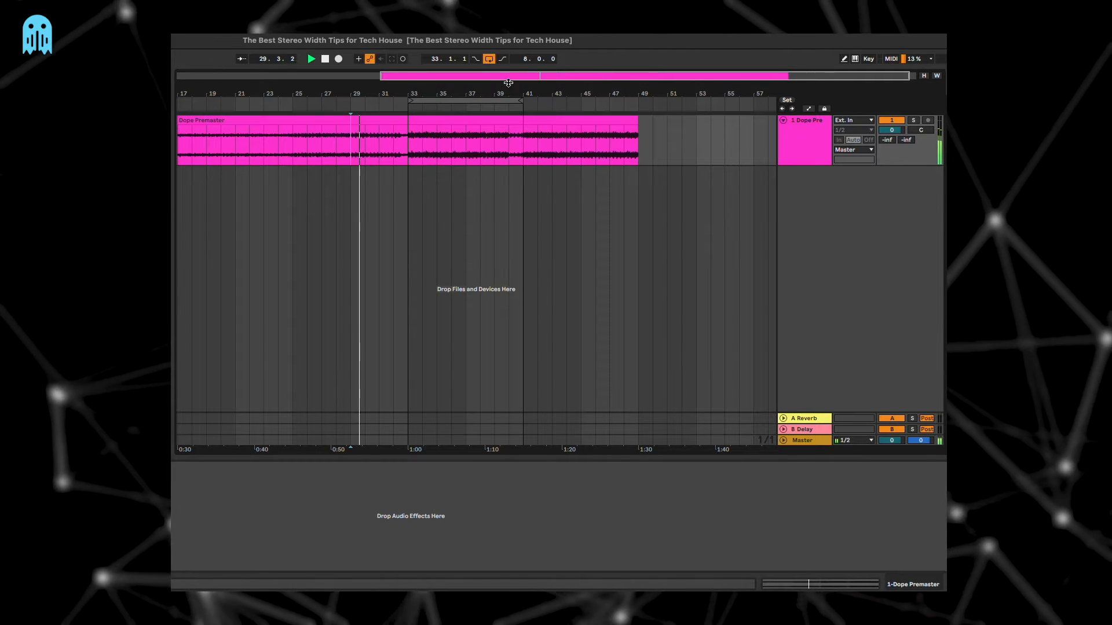
pyautogui.moveTo(482, 81); pyautogui.dragTo(487, 106)
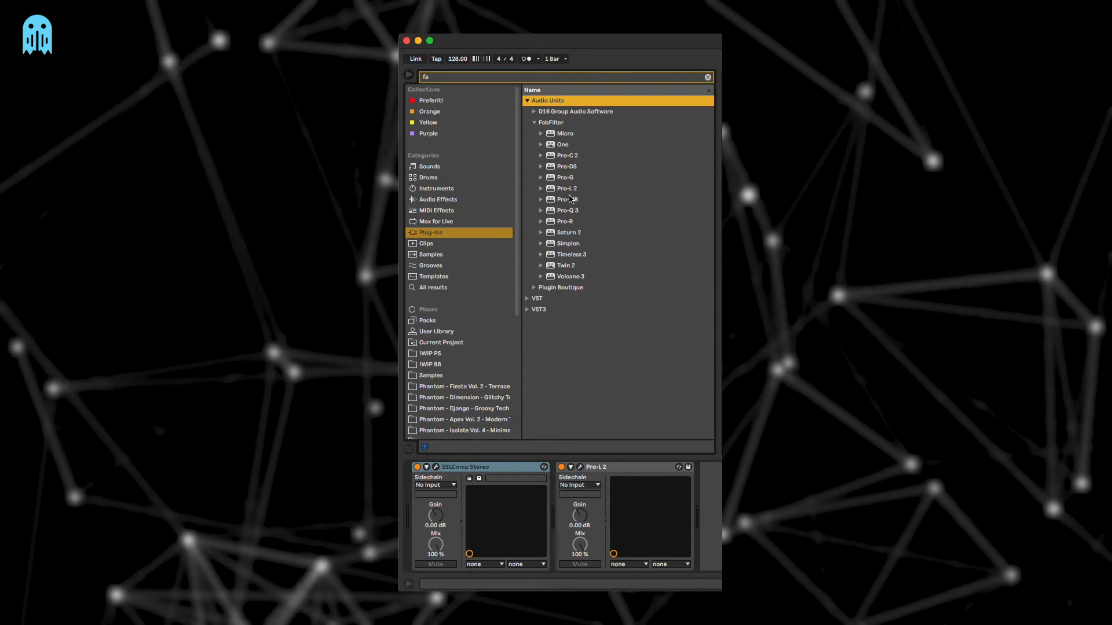
# - Insert FabFilter Pro-Q 3 before SSLComp Stereo on the master and add a bell band at about 820 Hz placed Left
pyautogui.moveTo(562, 212); pyautogui.dragTo(488, 472)
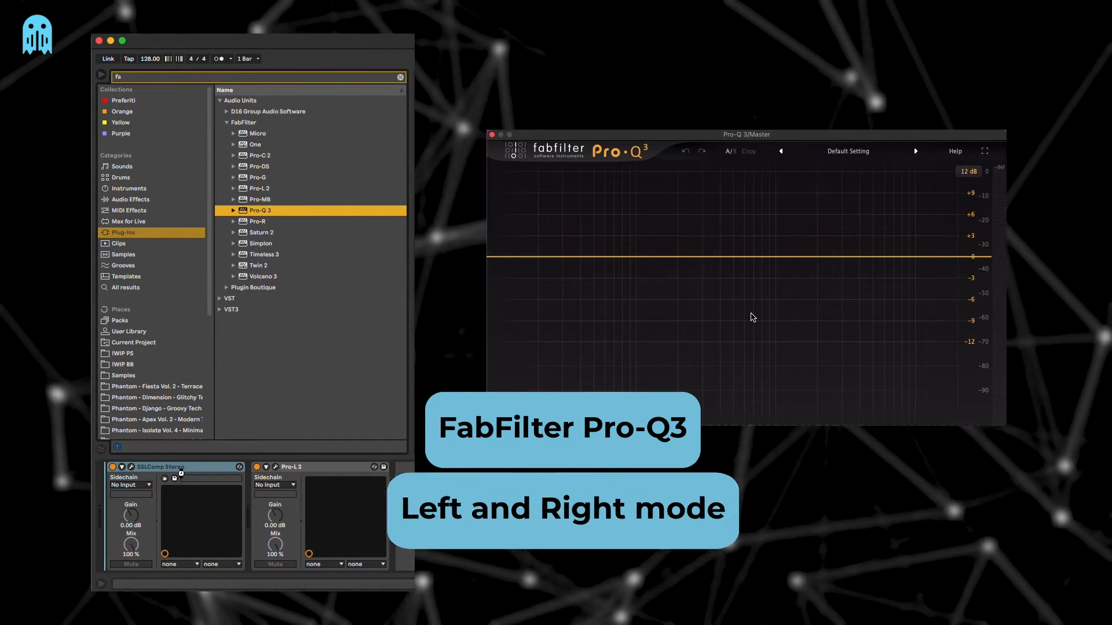
pyautogui.click(763, 256)
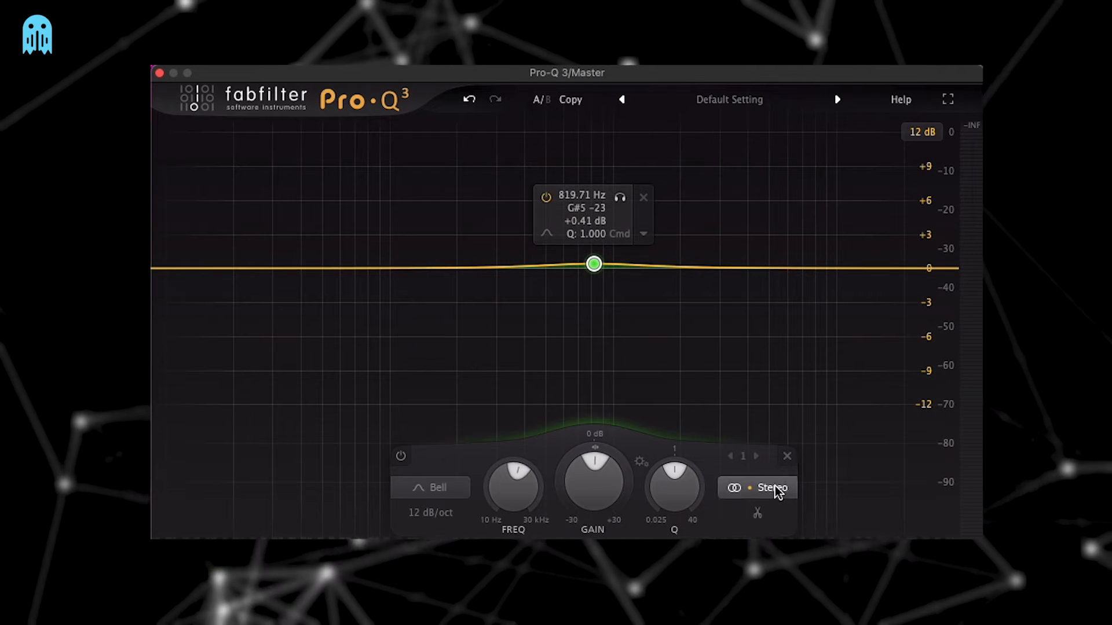
pyautogui.click(776, 491)
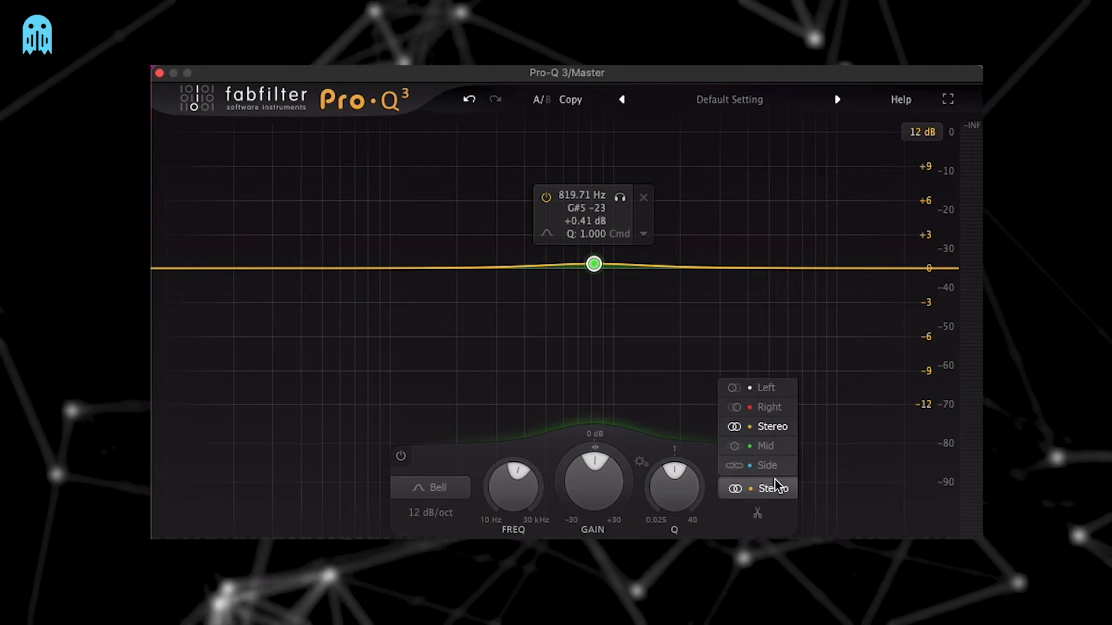
pyautogui.click(772, 389)
# - Add a second bell band at about 1491 Hz and set its stereo placement to Right
pyautogui.click(654, 266)
pyautogui.click(815, 488)
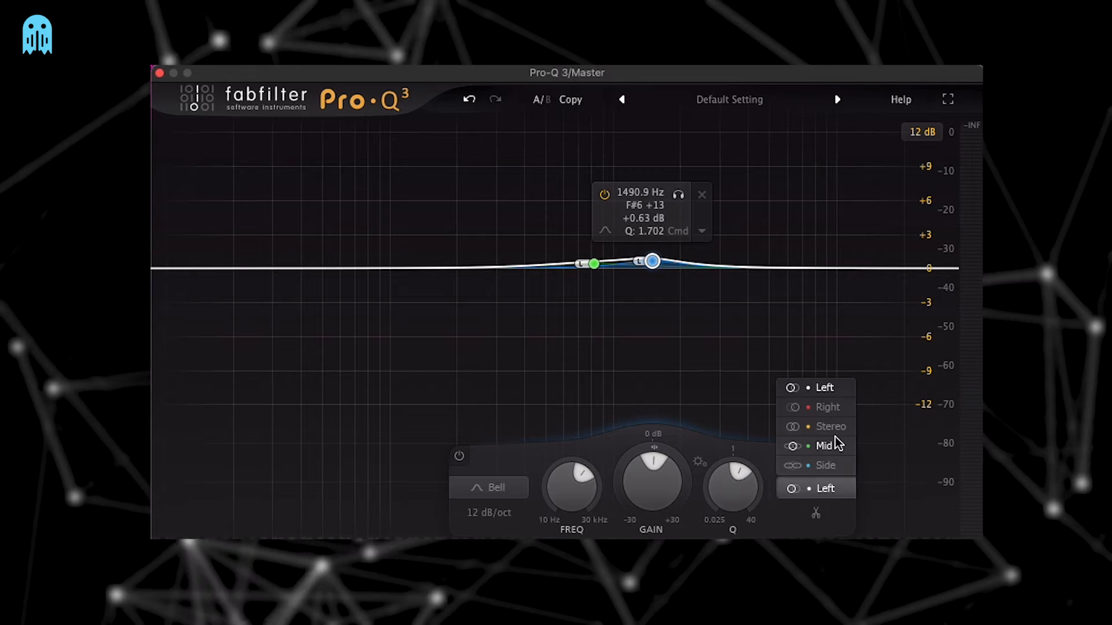
pyautogui.click(825, 405)
# - Shape the Left band to about 1969 Hz at +2.6 dB and the Right band to about 3602 Hz at +3.4 dB
pyautogui.moveTo(653, 258); pyautogui.dragTo(651, 246)
pyautogui.moveTo(596, 268); pyautogui.dragTo(591, 245)
pyautogui.click(658, 251)
pyautogui.moveTo(657, 248); pyautogui.dragTo(661, 229)
pyautogui.moveTo(600, 247); pyautogui.dragTo(704, 228)
pyautogui.moveTo(596, 225); pyautogui.dragTo(728, 227)
pyautogui.moveTo(651, 236); pyautogui.dragTo(738, 230)
pyautogui.click(681, 237)
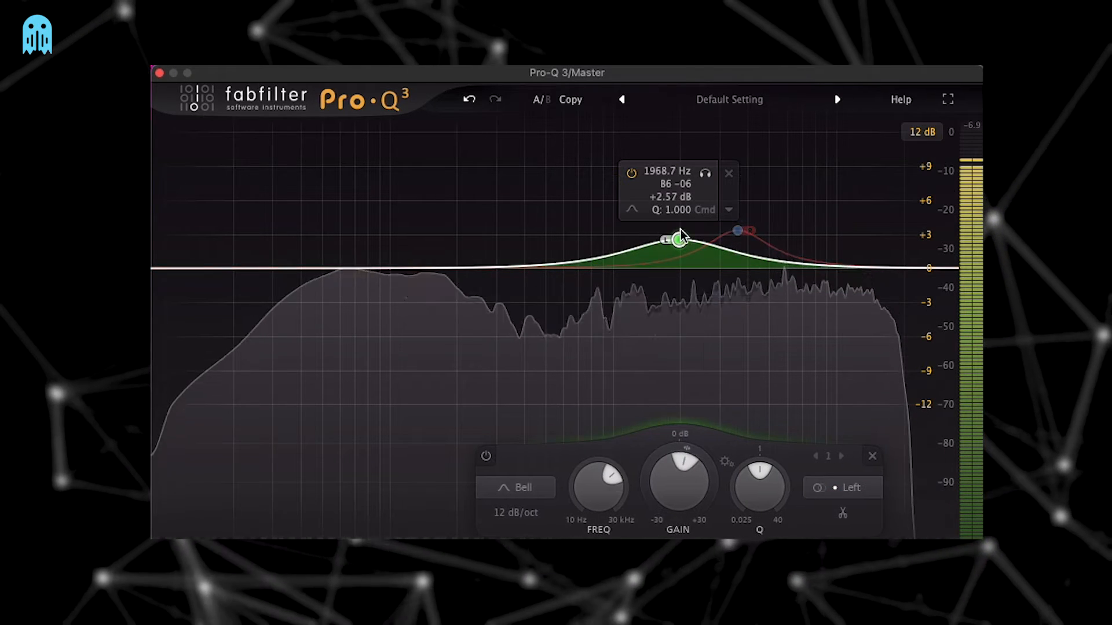
pyautogui.click(738, 231)
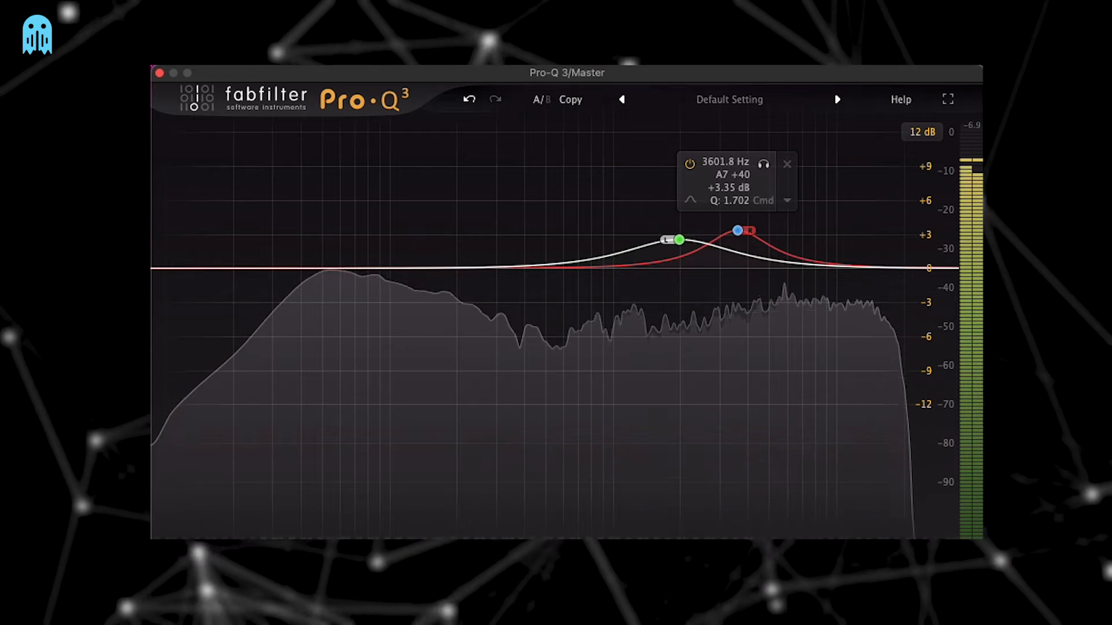
# - Exaggerate both boosts during playback, raising the Right band to about +9.2 dB at 4771 Hz and the Left band to a similar height
pyautogui.press('space')
pyautogui.press('space')
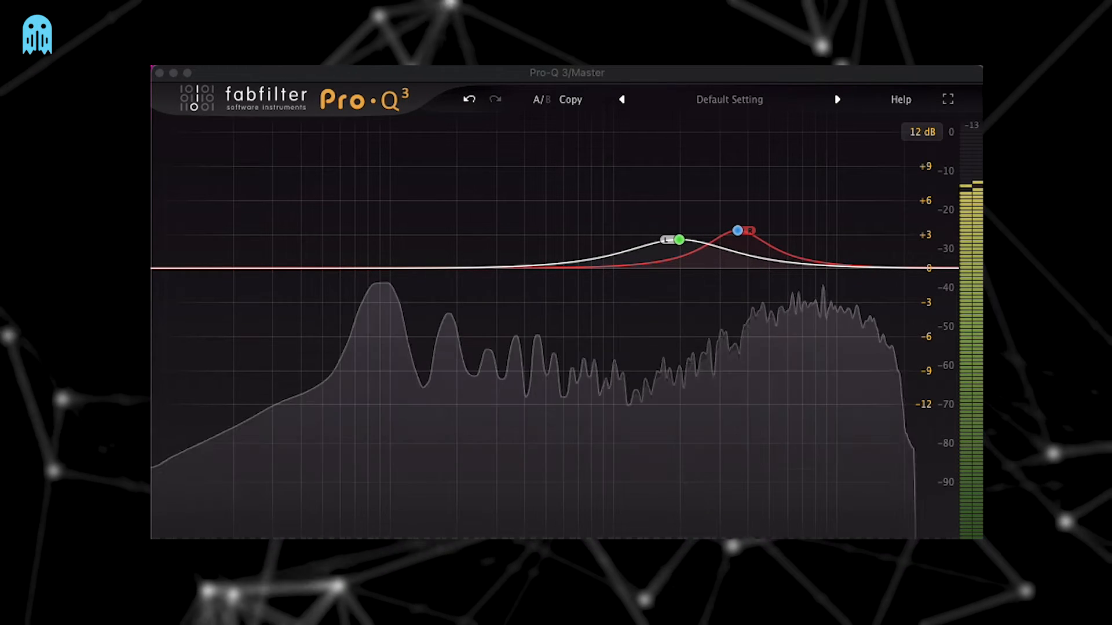
pyautogui.moveTo(738, 231); pyautogui.dragTo(767, 168)
pyautogui.moveTo(679, 240); pyautogui.dragTo(681, 179)
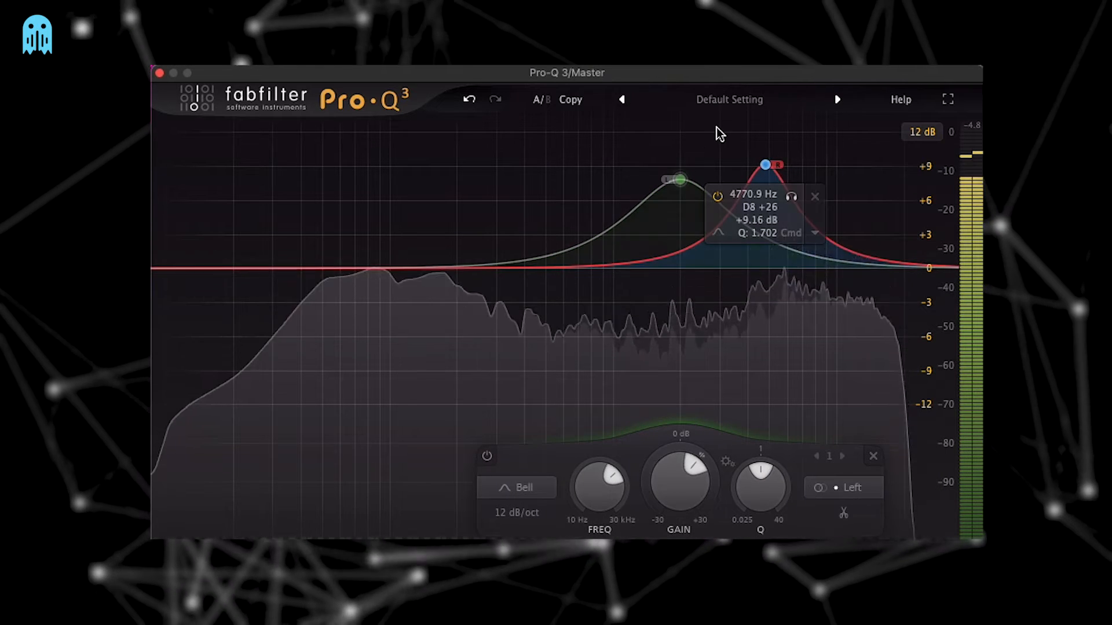
pyautogui.click(691, 133)
pyautogui.press('space')
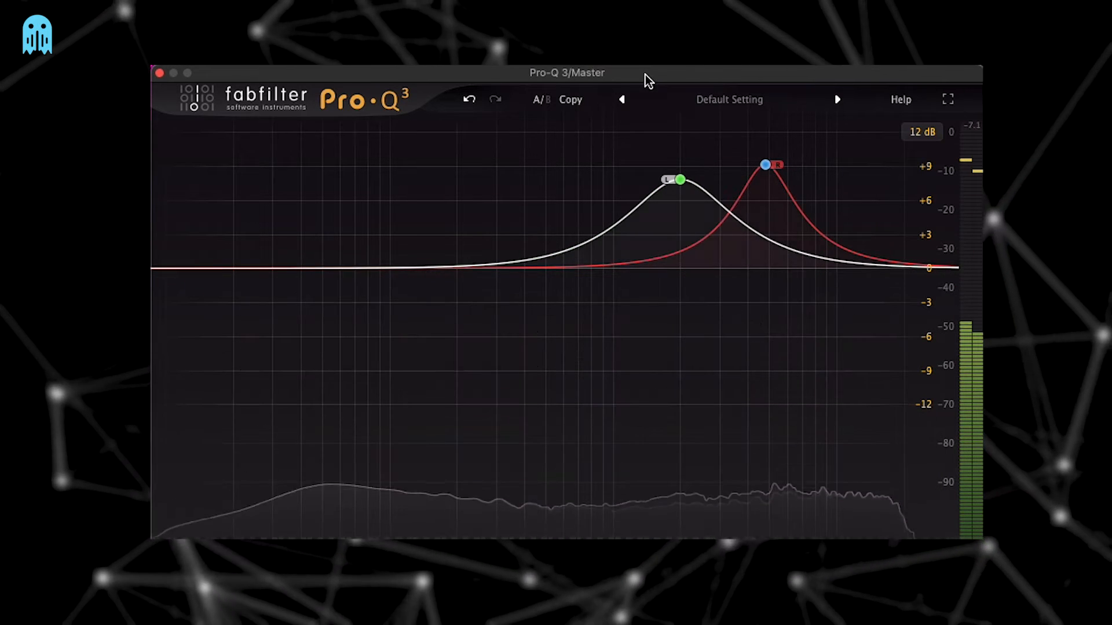
# - Reduce the boosts to about +2.5 dB at 3064 Hz for the Left band and about +3 dB near 5 kHz for the Right band
pyautogui.moveTo(761, 164); pyautogui.dragTo(765, 232)
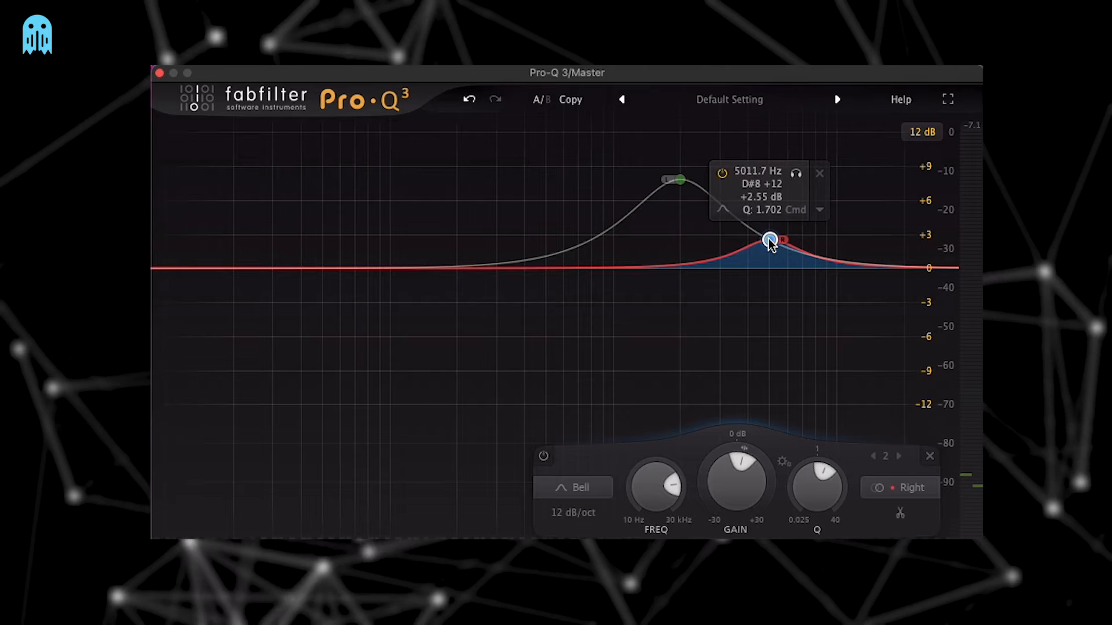
pyautogui.moveTo(681, 179); pyautogui.dragTo(731, 242)
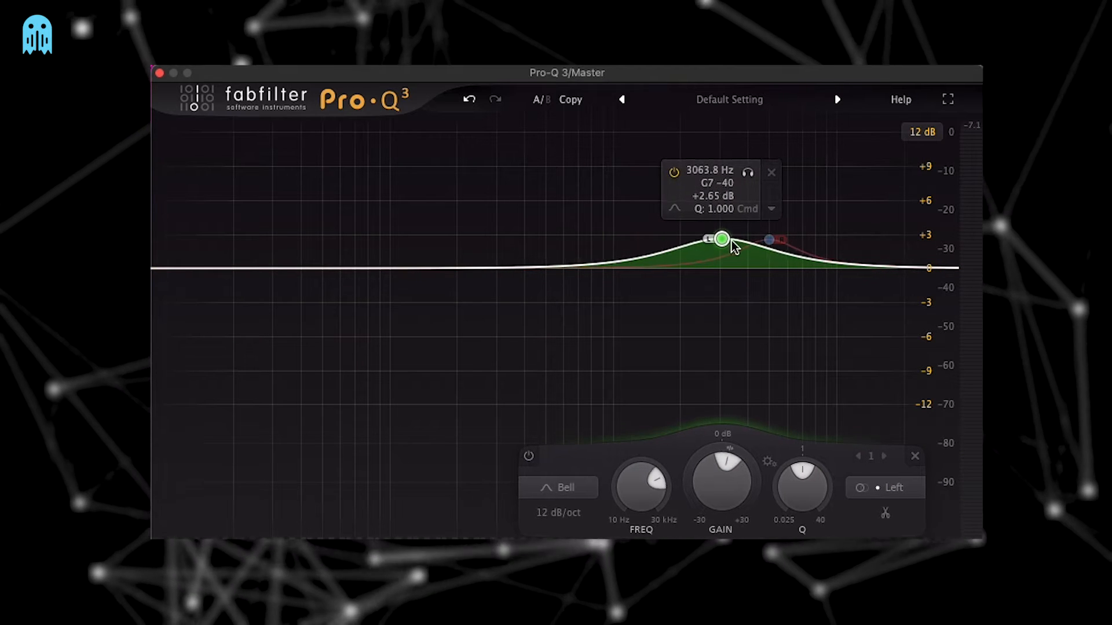
pyautogui.click(770, 234)
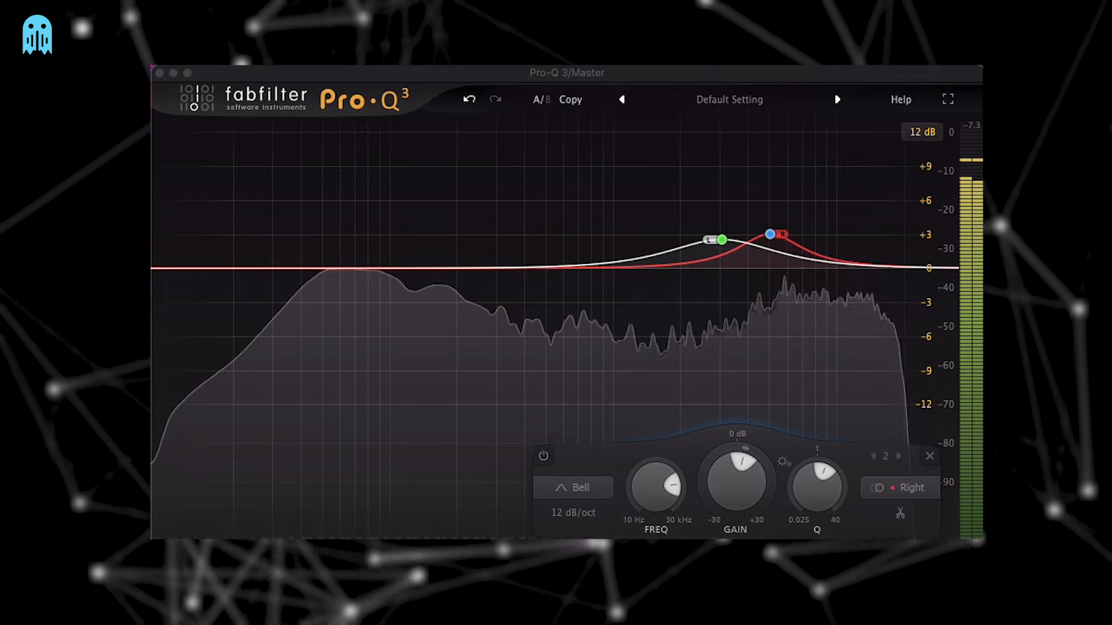
# - Delete both bell bands and add a high shelf at about 6.4 kHz with its stereo placement set to Side
pyautogui.moveTo(586, 155); pyautogui.dragTo(847, 353)
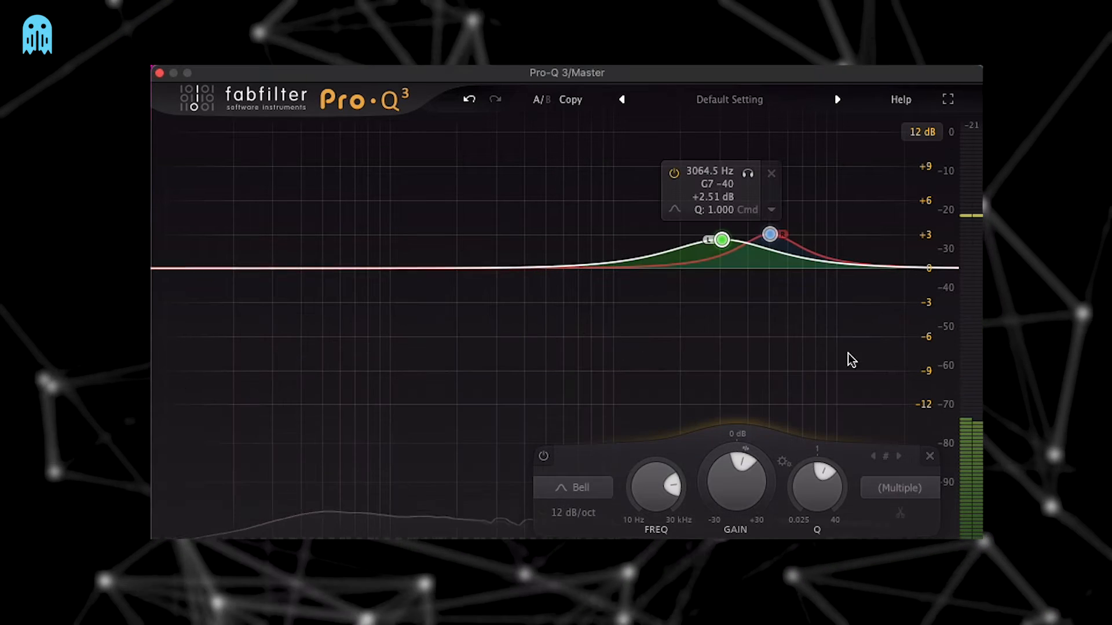
pyautogui.click(930, 456)
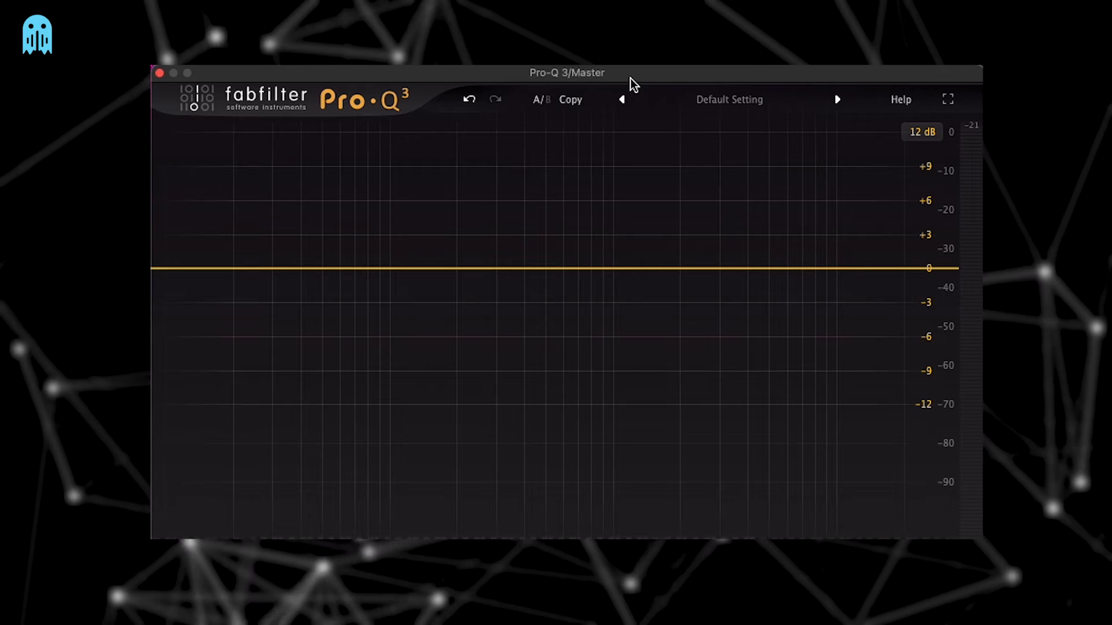
pyautogui.click(794, 268)
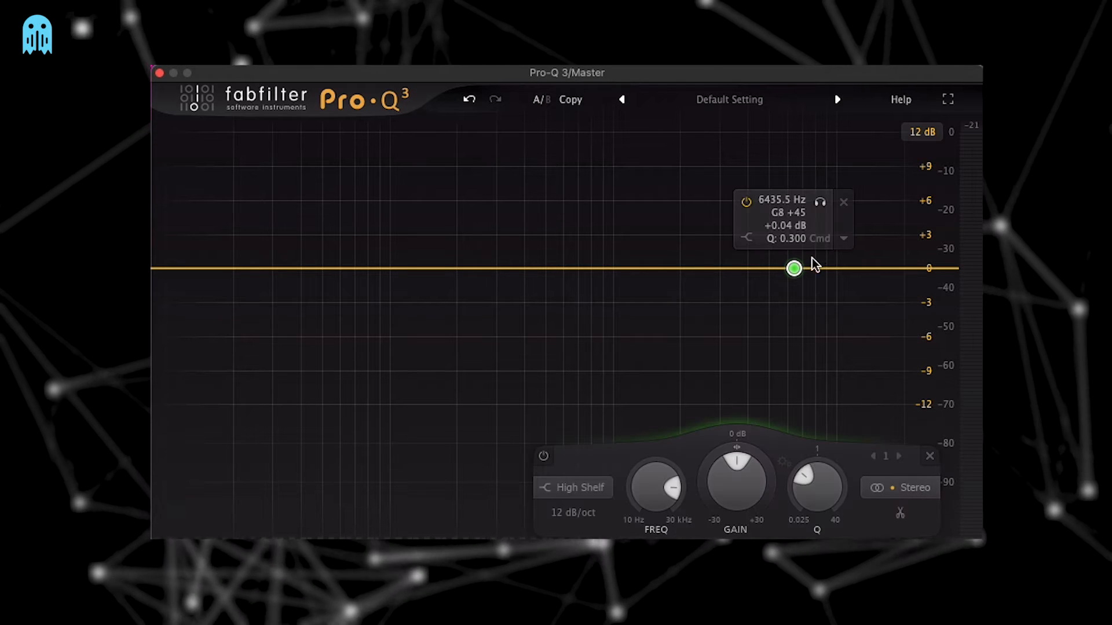
pyautogui.moveTo(796, 270); pyautogui.dragTo(796, 267)
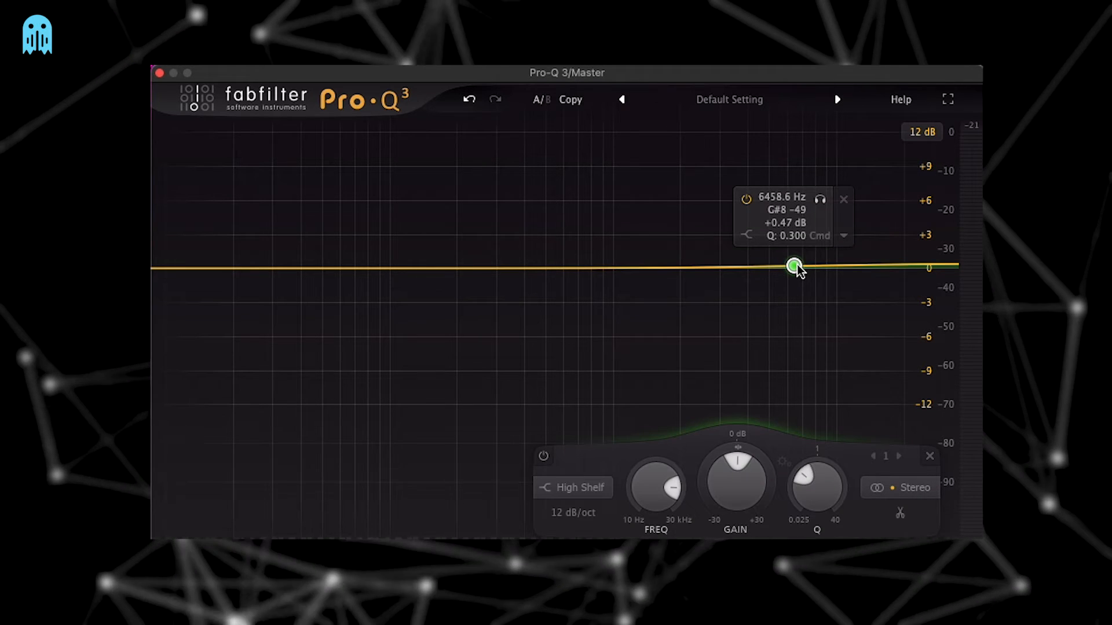
pyautogui.click(926, 487)
pyautogui.click(913, 465)
# - Sweep the Side shelf's boost during playback and settle at about +8.1 dB at 7386 Hz
pyautogui.moveTo(794, 269); pyautogui.dragTo(759, 81)
pyautogui.moveTo(768, 226); pyautogui.dragTo(811, 273)
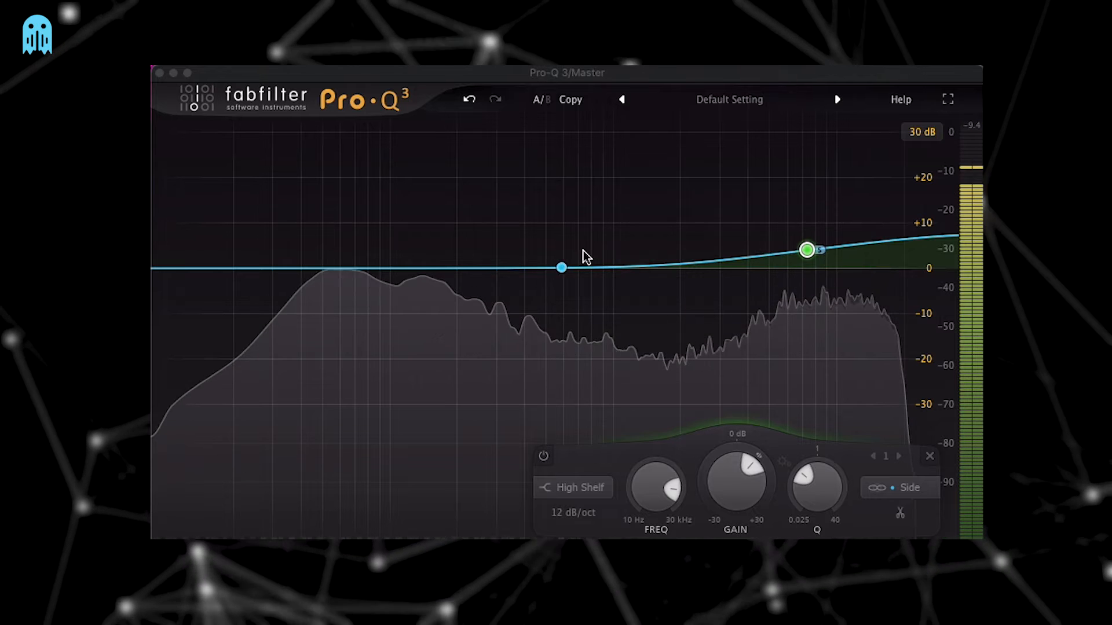
pyautogui.click(681, 78)
pyautogui.moveTo(812, 246)
pyautogui.press('space')
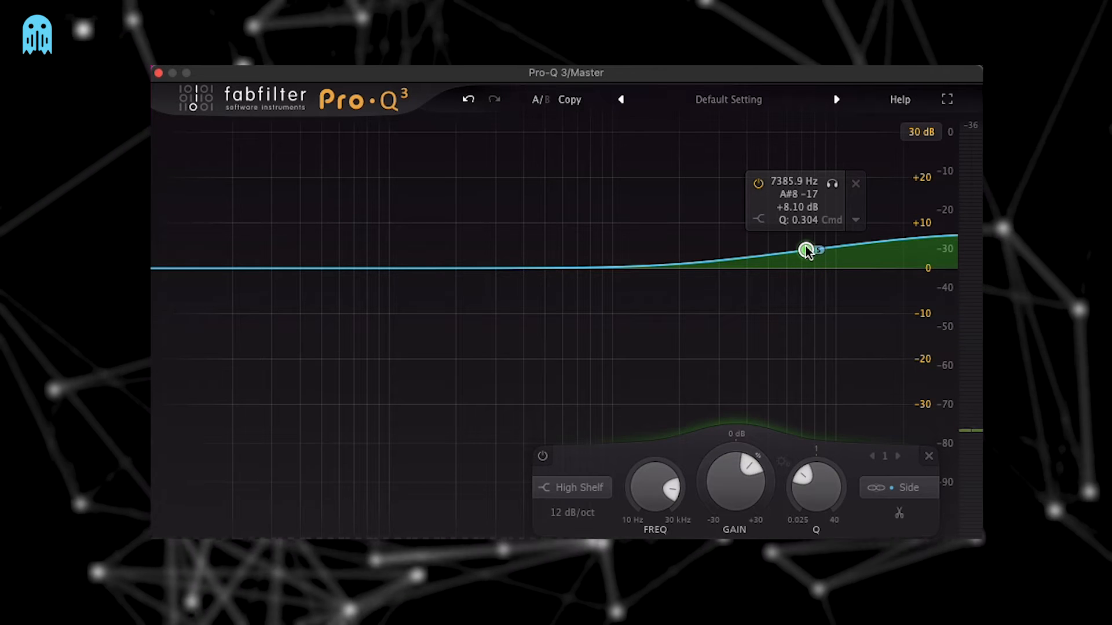
# - Reduce the Side shelf to about +5.9 dB at 7277 Hz, trying and deleting an extra bell band at about 2570 Hz
pyautogui.moveTo(806, 251); pyautogui.dragTo(809, 254)
pyautogui.moveTo(689, 266); pyautogui.dragTo(704, 259)
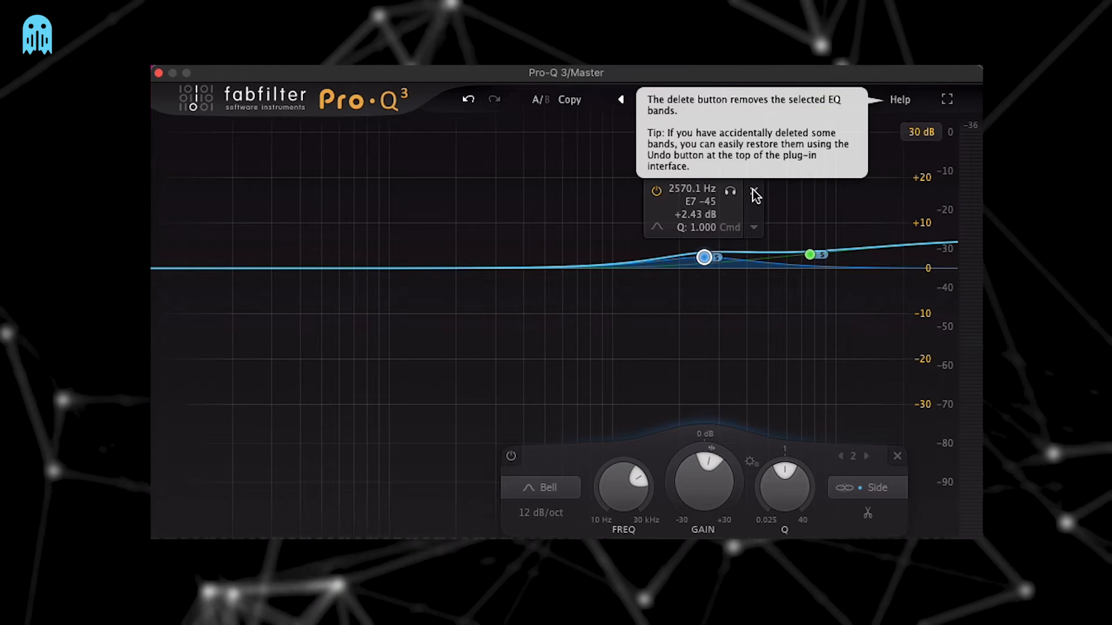
pyautogui.click(753, 192)
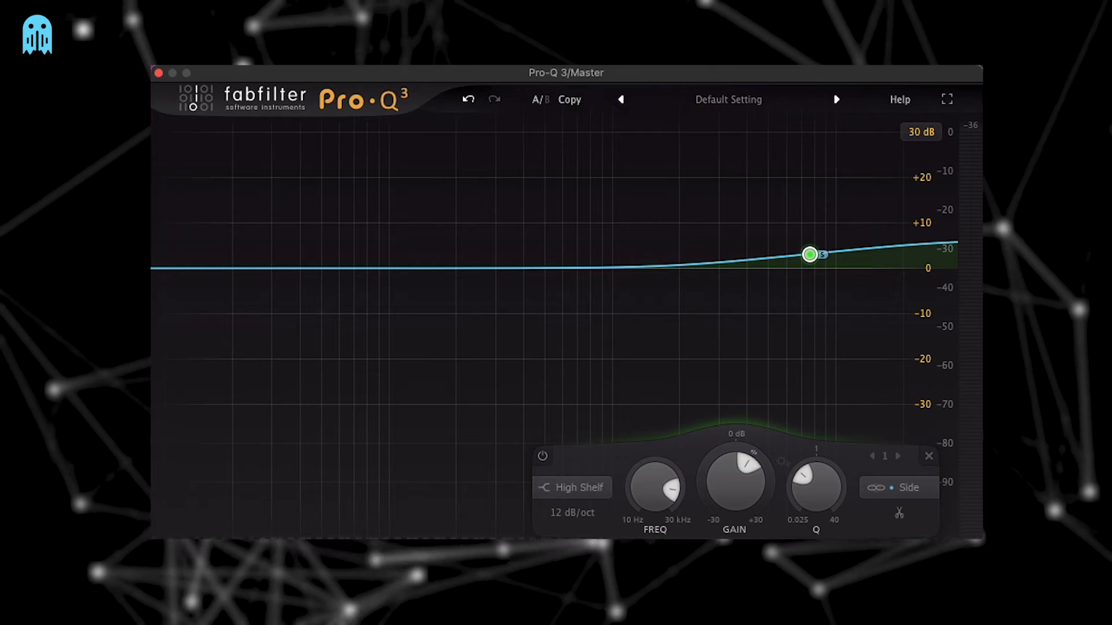
pyautogui.moveTo(809, 255); pyautogui.dragTo(804, 256)
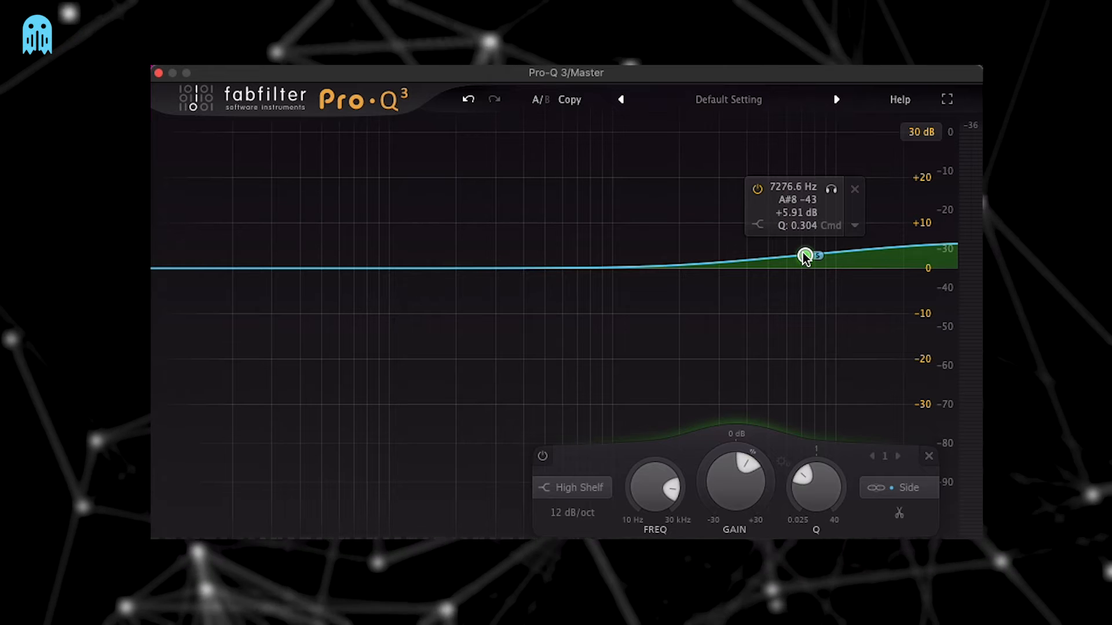
# - Make the Side shelf dynamic and set it to about +4.3 dB at 6508 Hz
pyautogui.rightClick(805, 256)
pyautogui.click(826, 311)
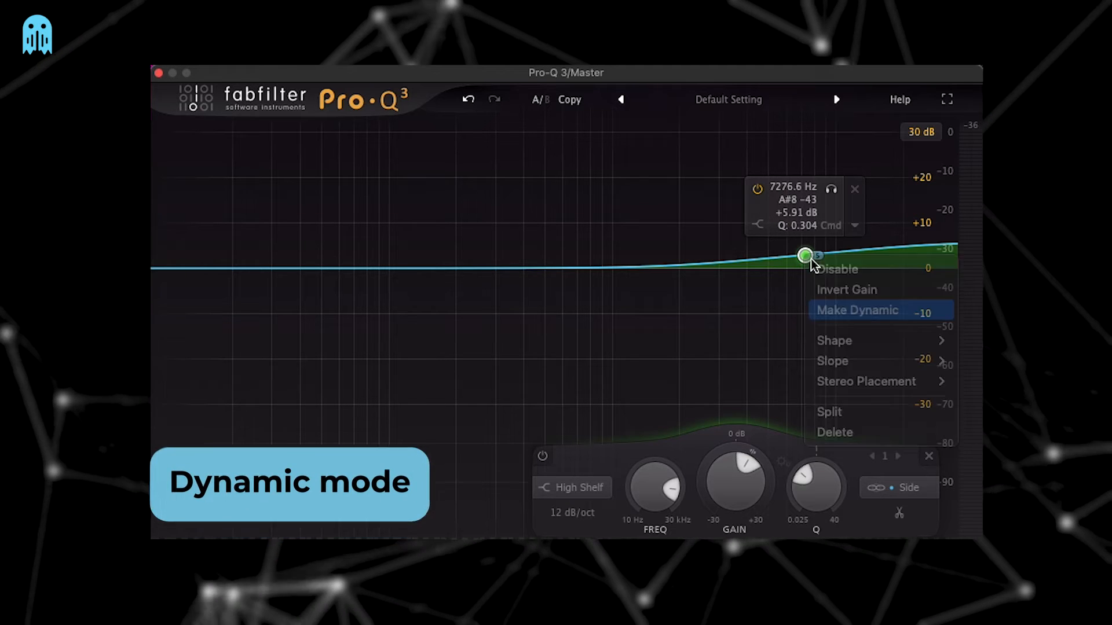
pyautogui.moveTo(810, 268); pyautogui.dragTo(798, 264)
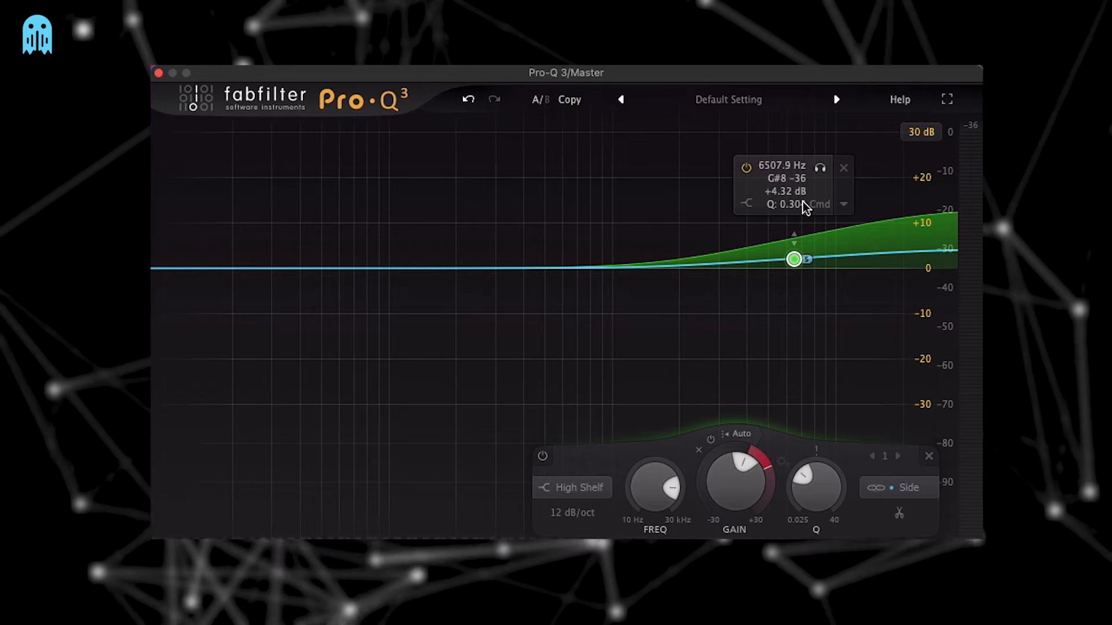
# - Audition the dynamic Side shelf and lower its base gain and frequency slightly
pyautogui.press('space')
pyautogui.moveTo(794, 259); pyautogui.dragTo(782, 264)
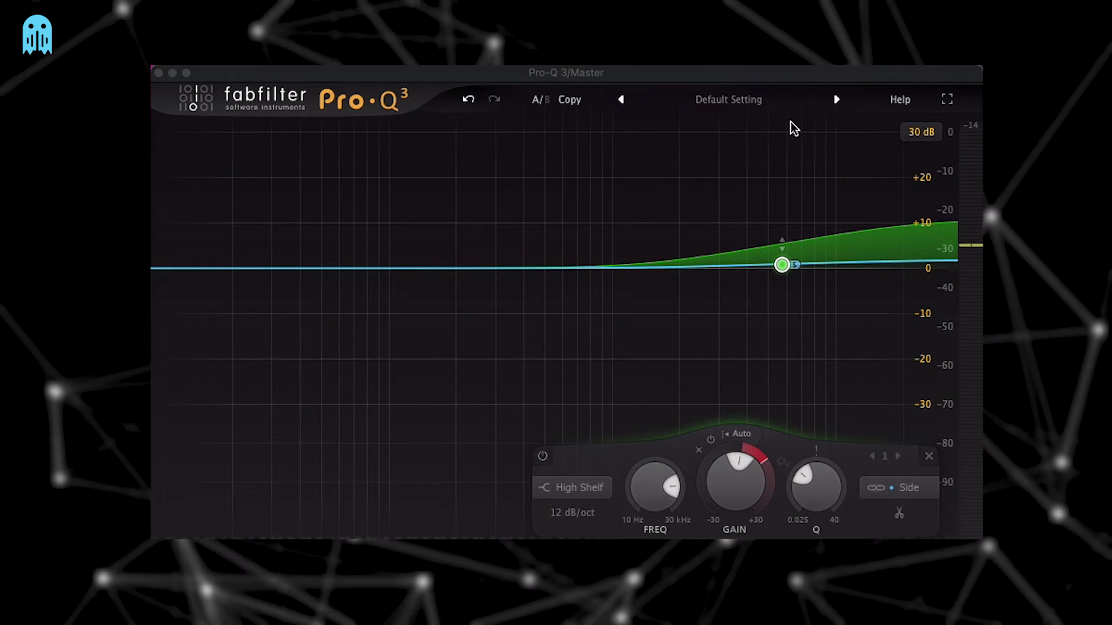
pyautogui.click(925, 450)
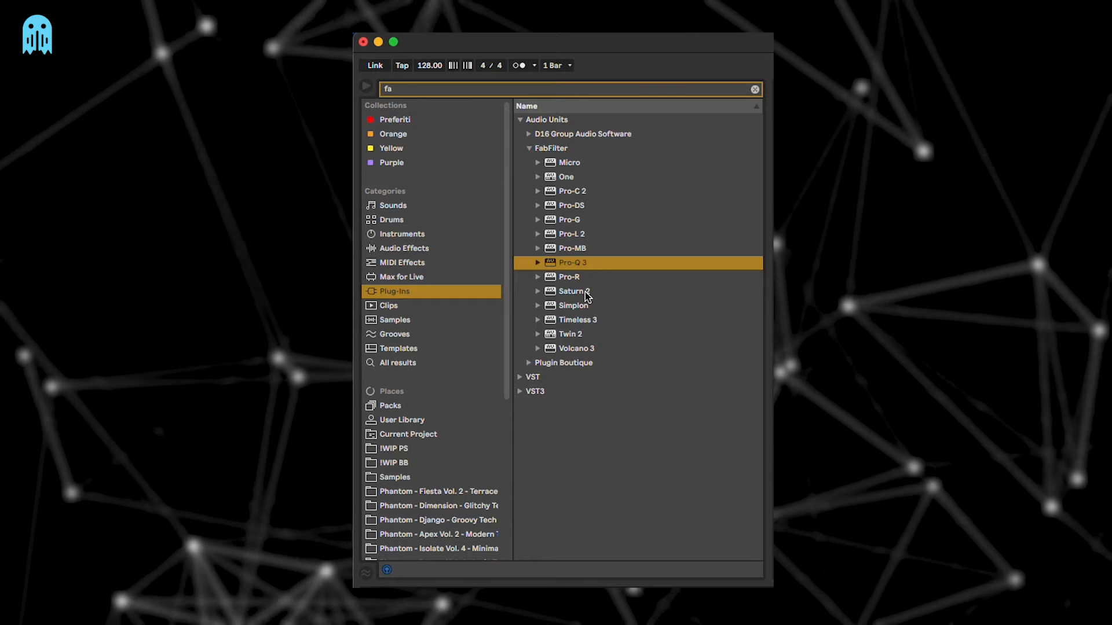
# - Load FabFilter Saturn 2 on the master and switch its channel mode to Mid/Side
pyautogui.click(586, 292)
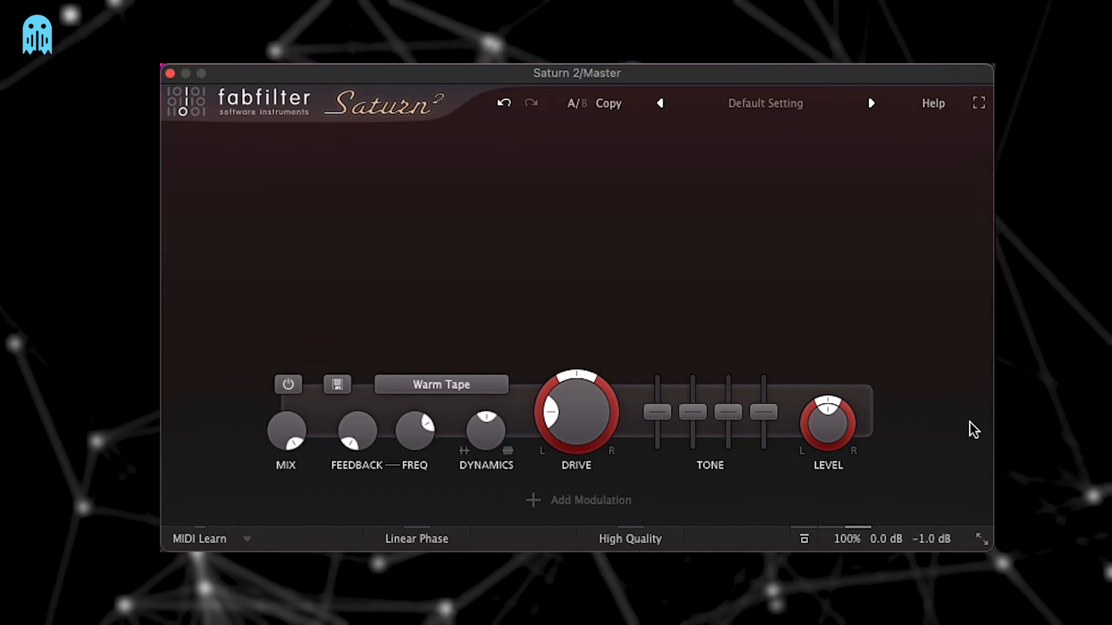
pyautogui.moveTo(851, 546)
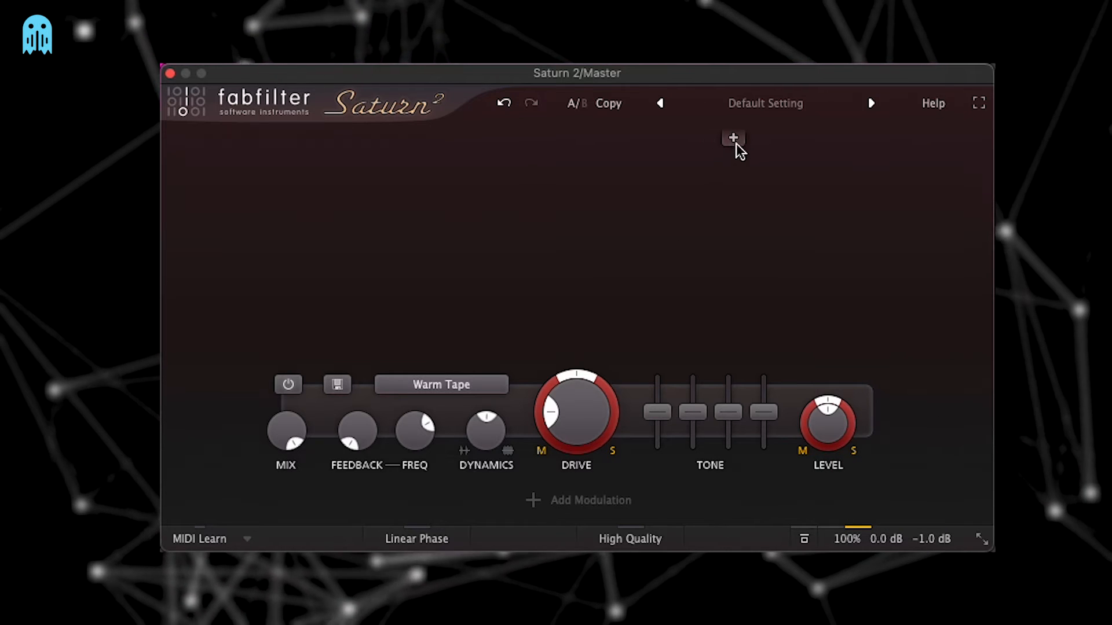
# - Split Saturn 2 into three bands with the low crossover at about 266 Hz and the upper crossover below 2700 Hz
pyautogui.click(758, 139)
pyautogui.click(503, 139)
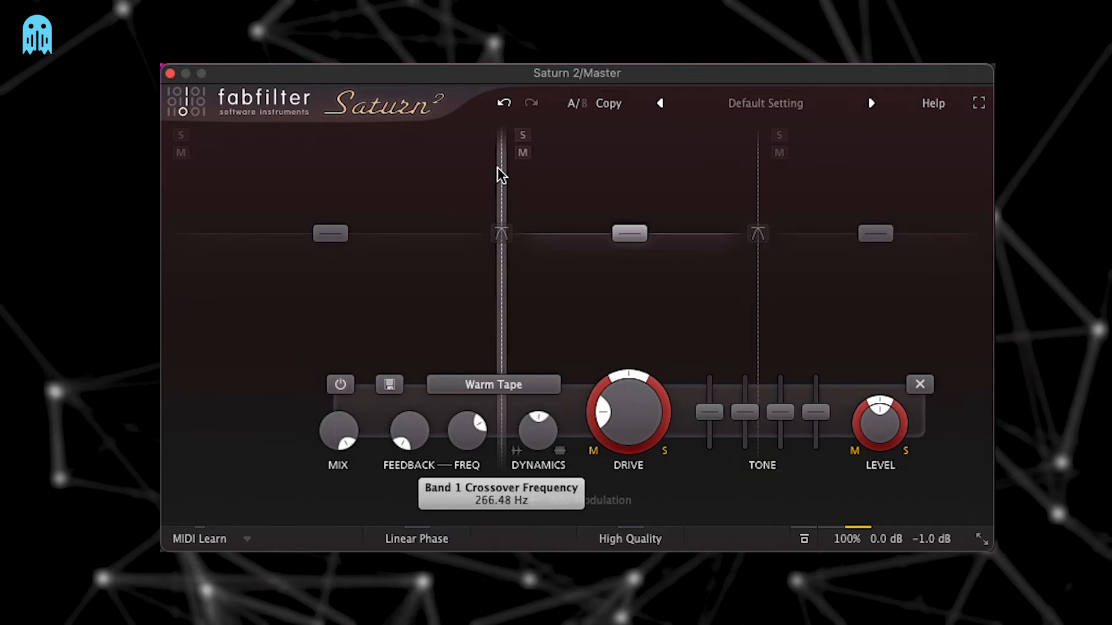
pyautogui.moveTo(752, 186); pyautogui.dragTo(737, 199)
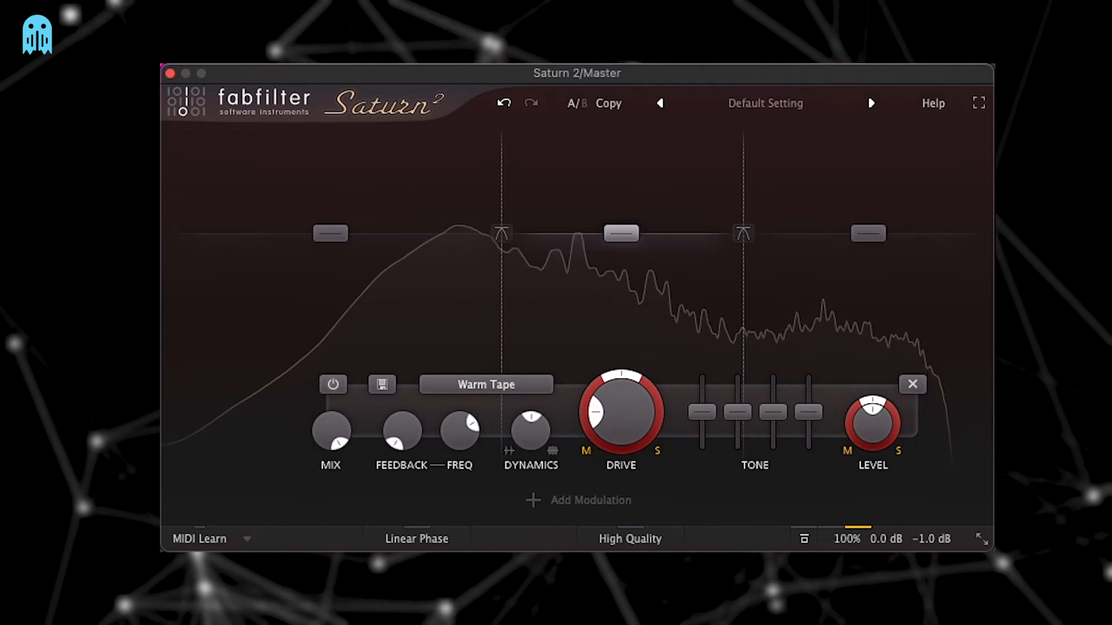
pyautogui.moveTo(681, 65); pyautogui.dragTo(673, 64)
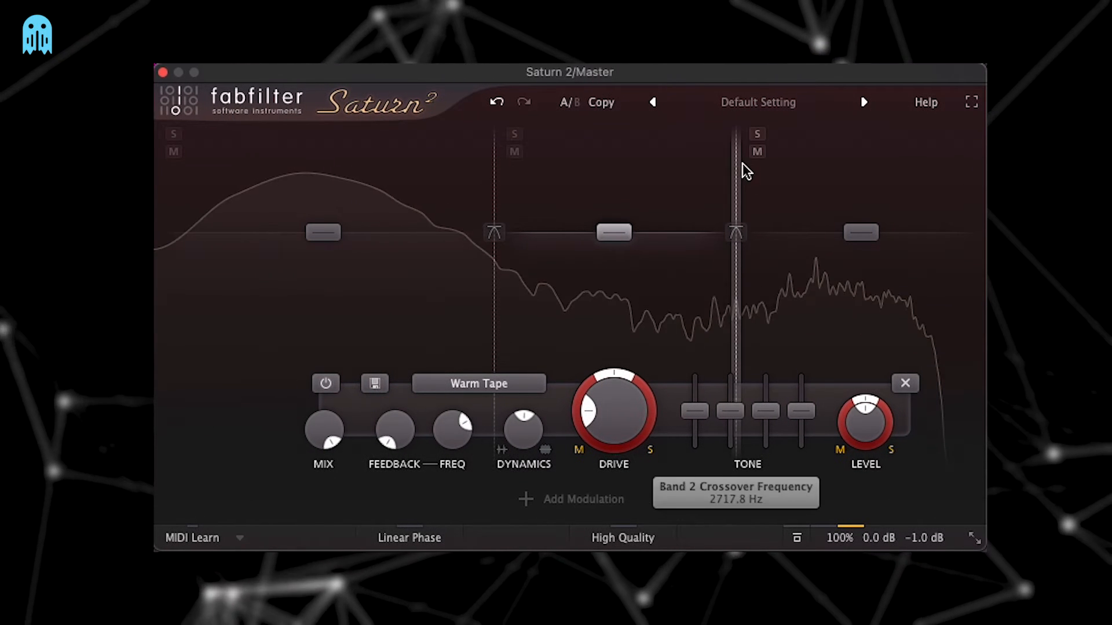
pyautogui.moveTo(743, 167); pyautogui.dragTo(708, 177)
# - Solo the high band, shift its Drive toward the side channel, raise the amount above 25%, and end the solo
pyautogui.click(729, 135)
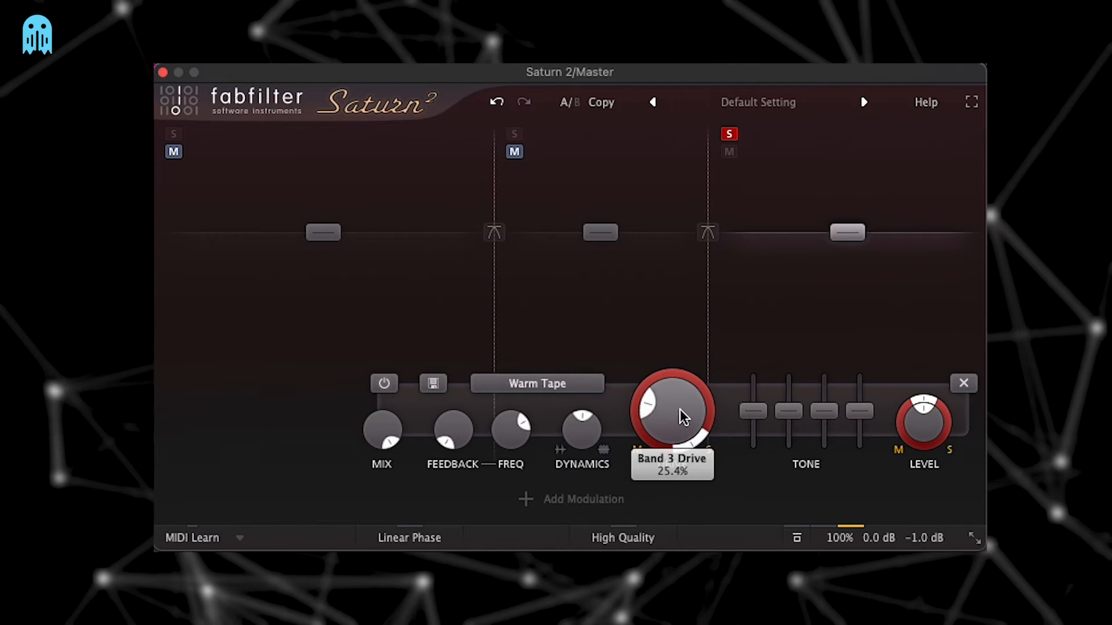
pyautogui.moveTo(670, 438); pyautogui.dragTo(682, 350)
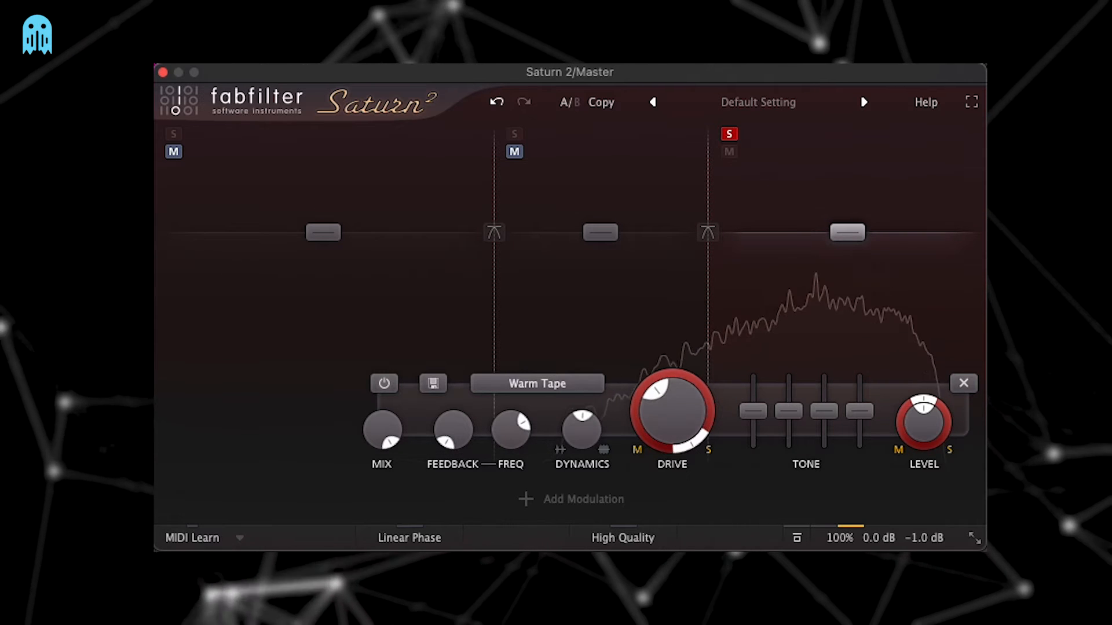
pyautogui.click(730, 134)
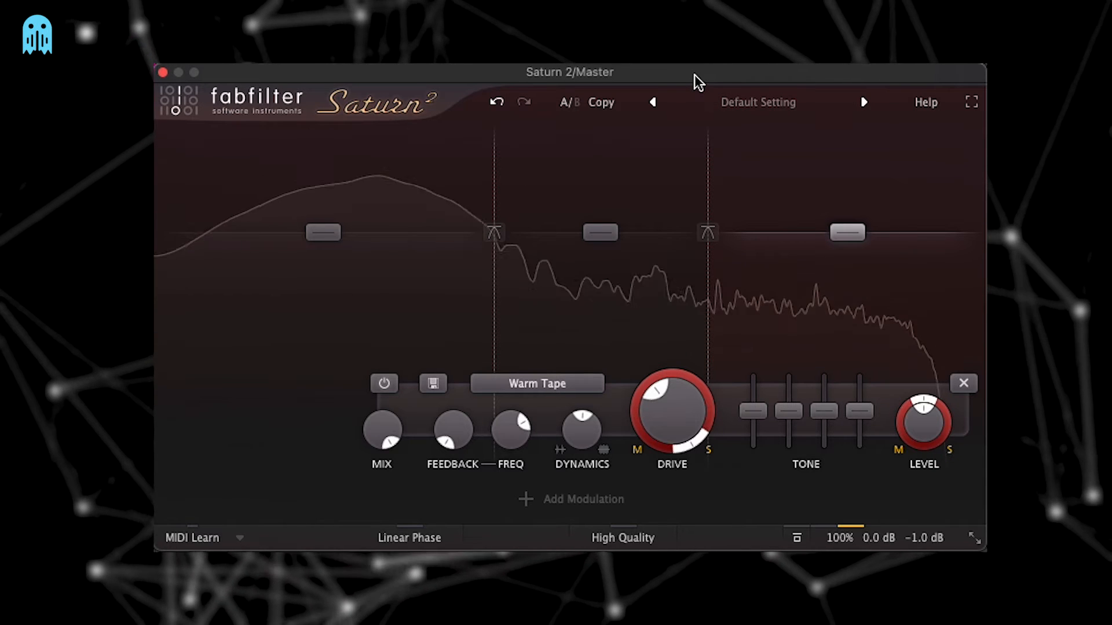
# - Raise the high band's Drive slightly and move the upper crossover to a somewhat higher frequency
pyautogui.moveTo(693, 468); pyautogui.dragTo(695, 273)
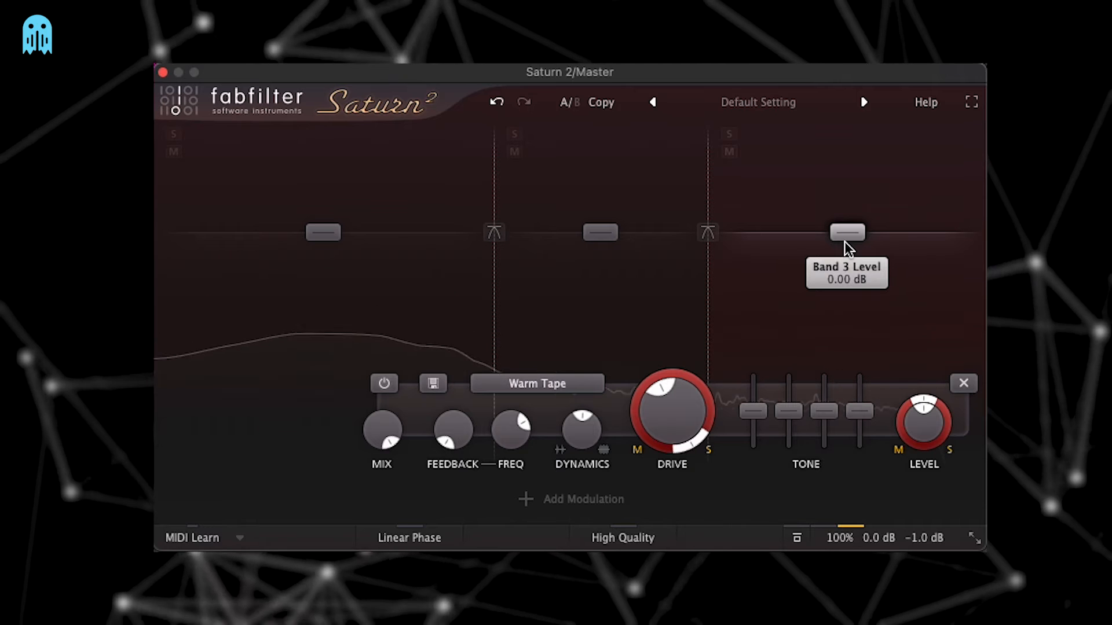
pyautogui.moveTo(714, 199); pyautogui.dragTo(724, 198)
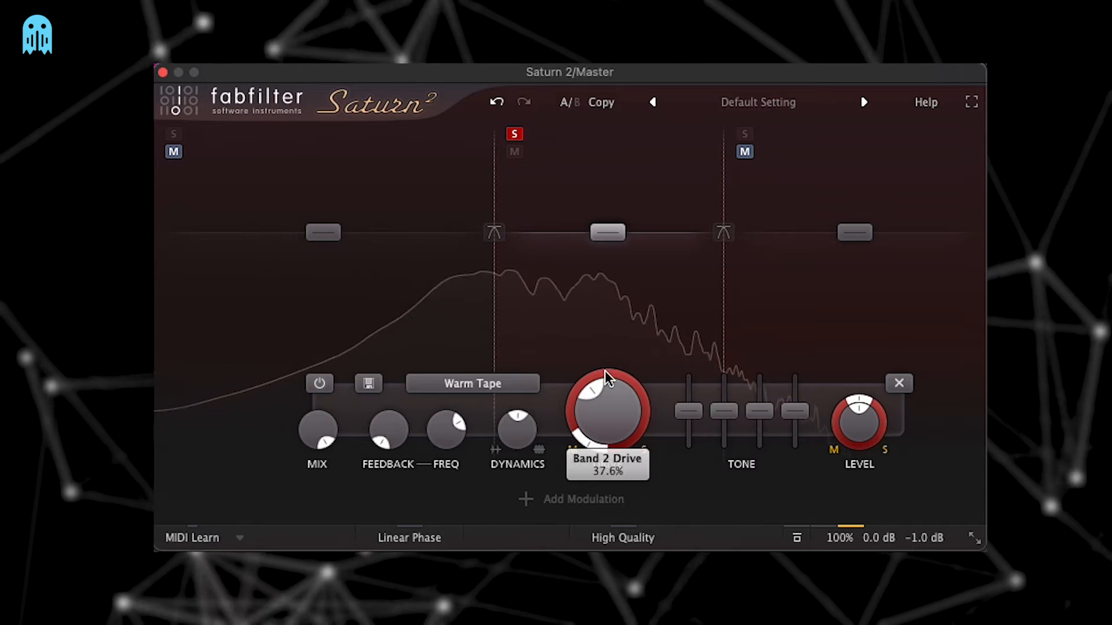
# - Solo the middle band, shift its Drive toward the mid channel at about 37.6%, and end the solo
pyautogui.click(514, 133)
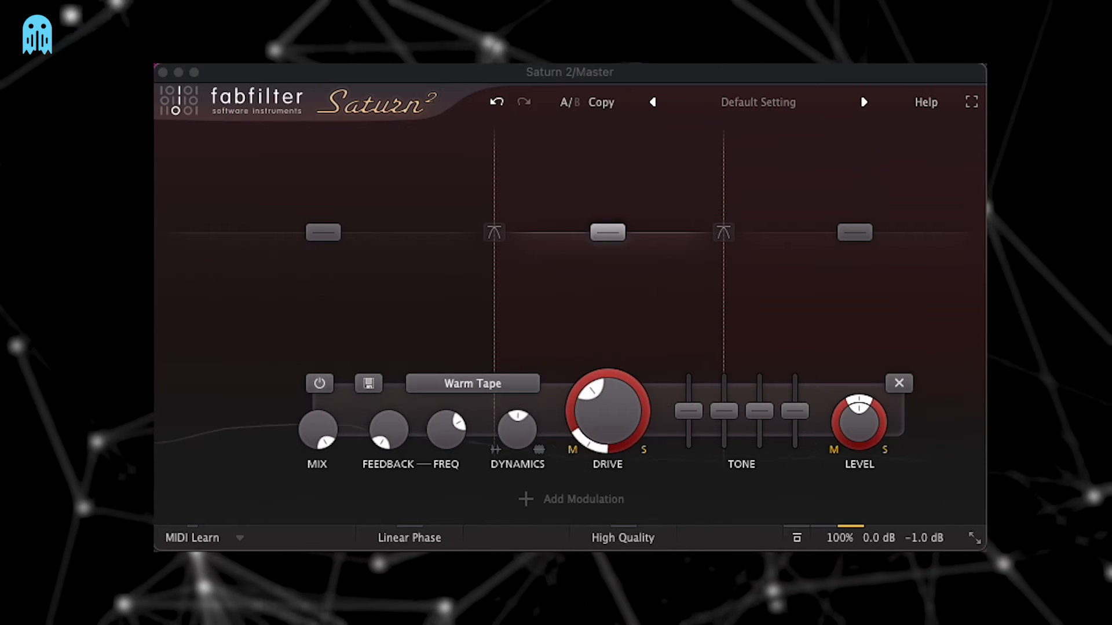
pyautogui.click(578, 78)
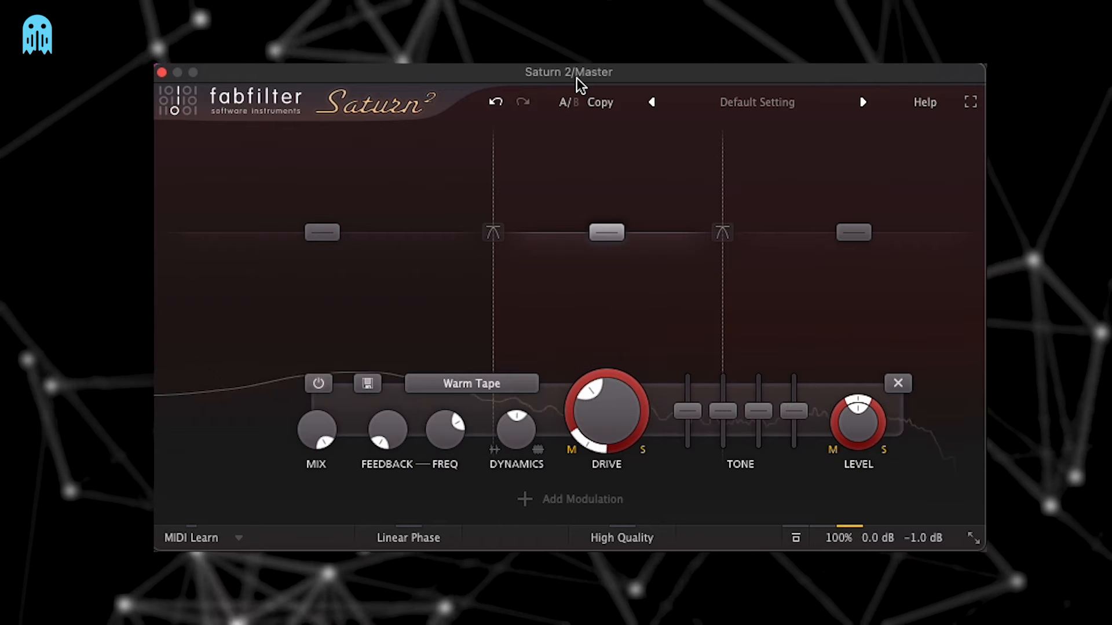
pyautogui.moveTo(609, 238)
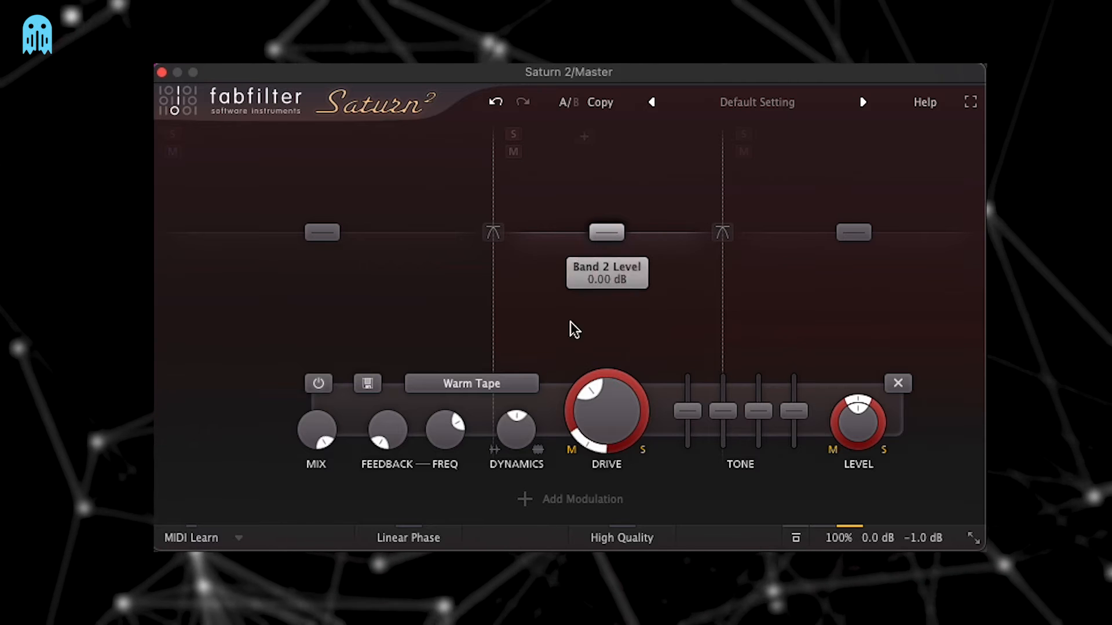
pyautogui.moveTo(621, 393)
# - Select the high band and review its Drive amount and side balance
pyautogui.click(853, 234)
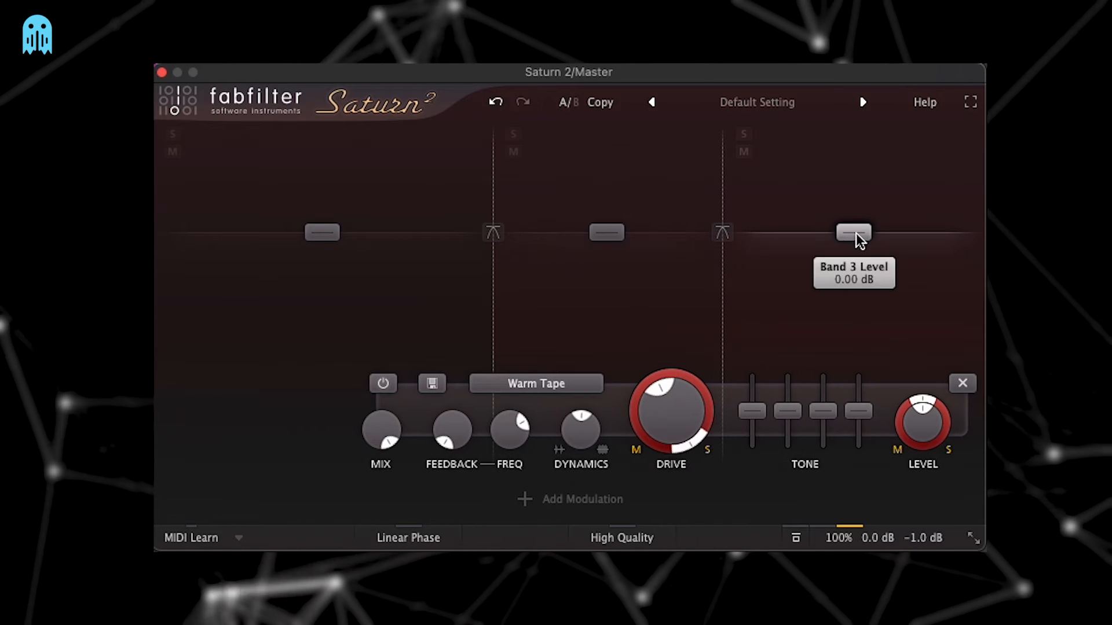
pyautogui.moveTo(662, 427)
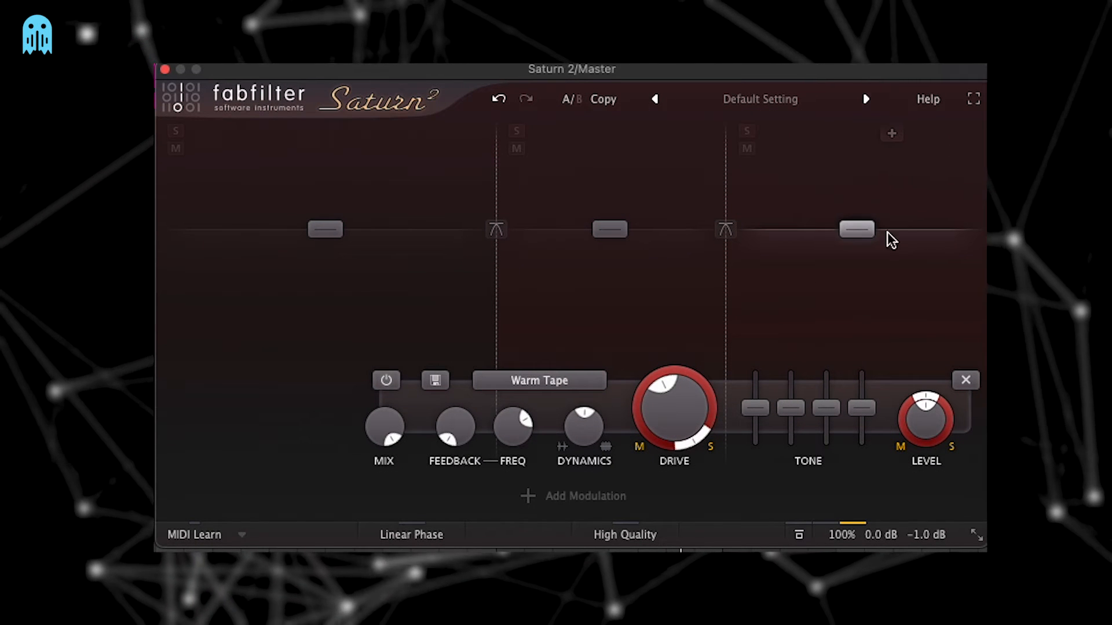
pyautogui.moveTo(686, 399)
pyautogui.moveTo(704, 435)
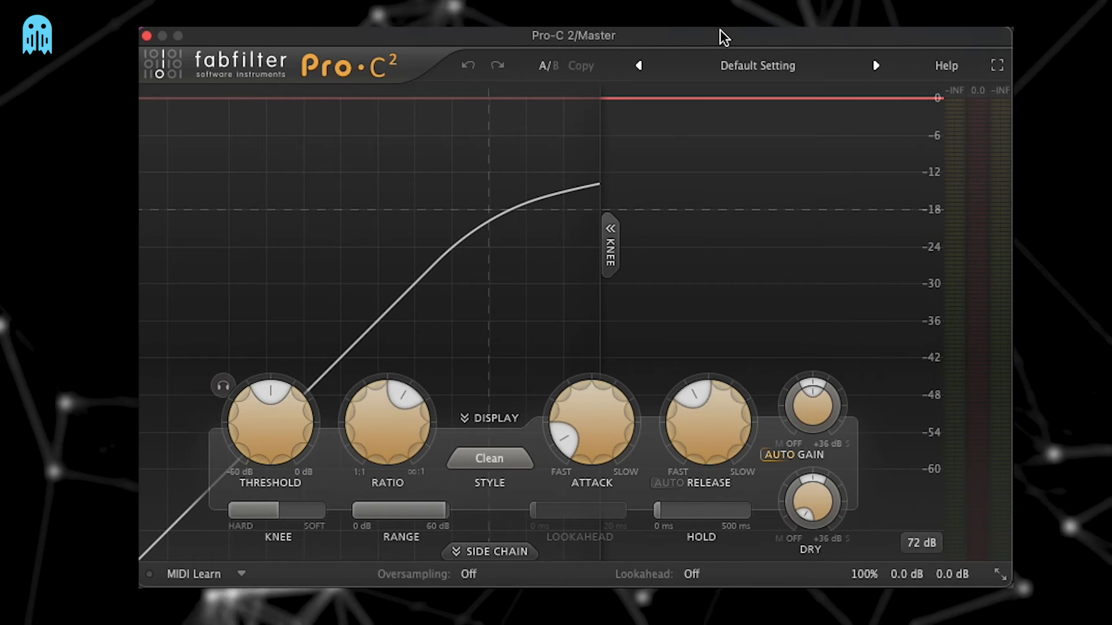
# - Load FabFilter Pro-C 2 on the master and pan its wet signal fully to the mid channel
pyautogui.moveTo(827, 389)
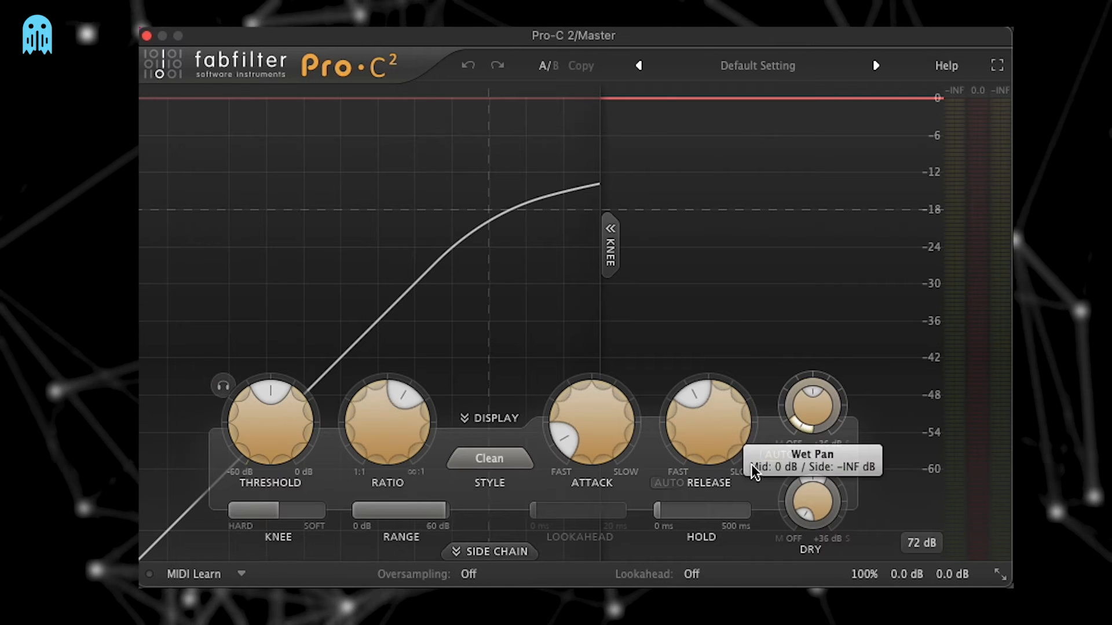
pyautogui.moveTo(749, 466); pyautogui.dragTo(750, 466)
pyautogui.moveTo(809, 429)
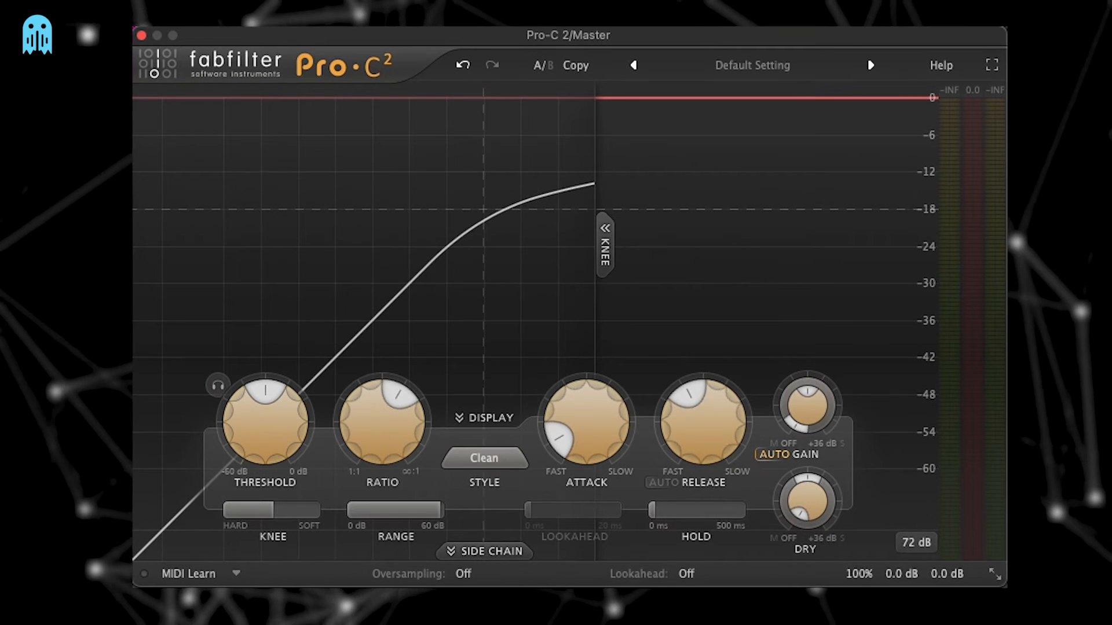
pyautogui.moveTo(792, 422)
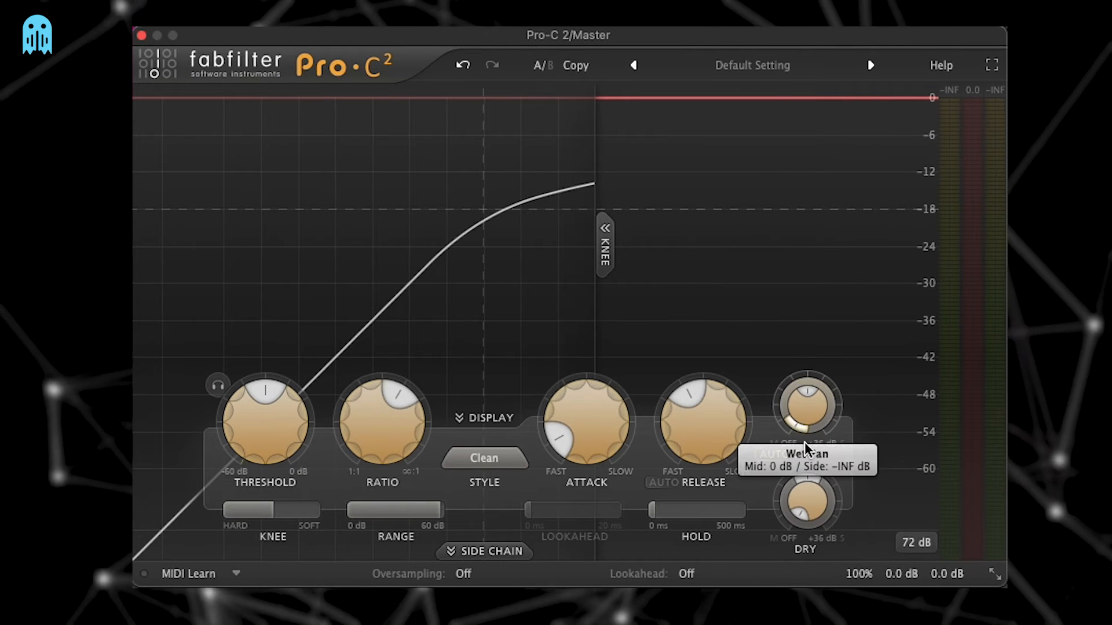
# - Raise the threshold close to 0 dB, slow the attack, and set the release to 134.6 ms and the ratio to 2.21:1
pyautogui.moveTo(403, 466)
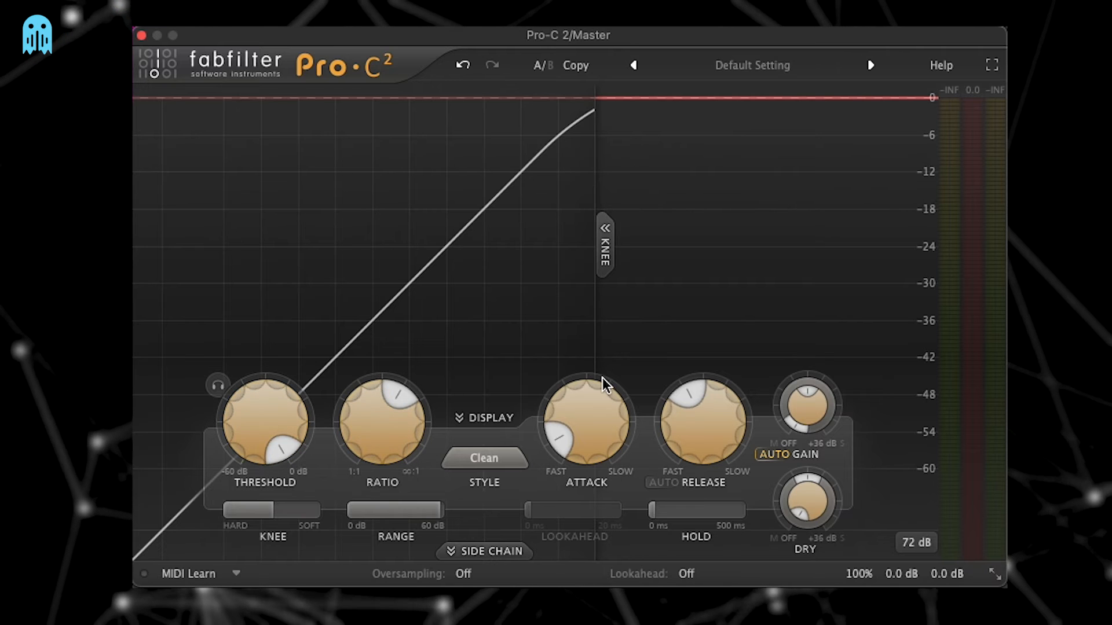
pyautogui.moveTo(600, 450)
pyautogui.moveTo(702, 453)
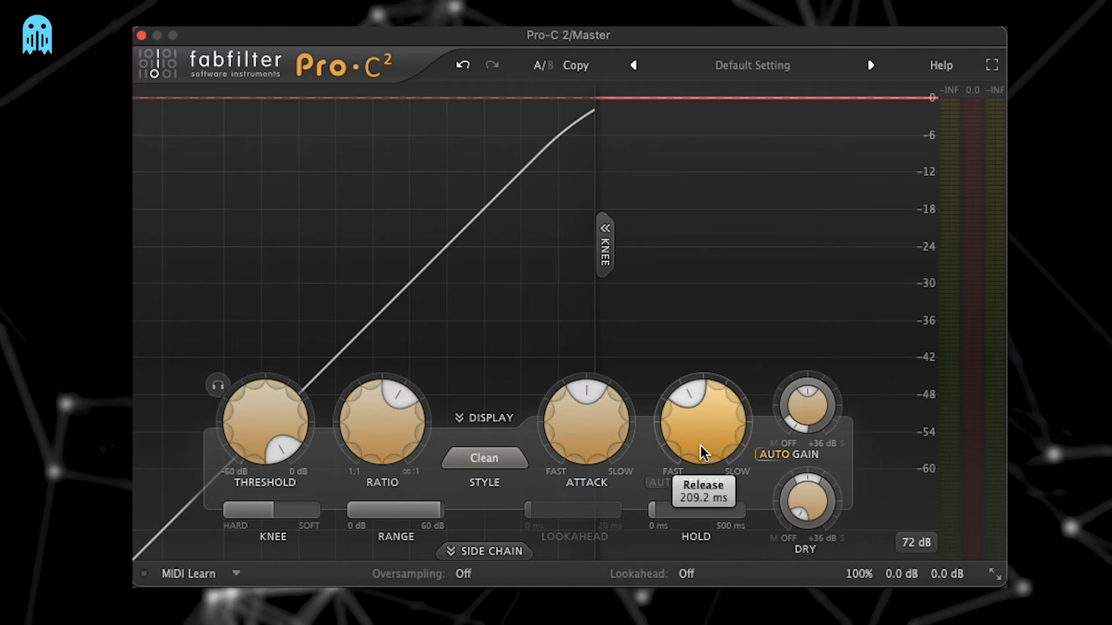
pyautogui.moveTo(608, 451); pyautogui.dragTo(718, 421)
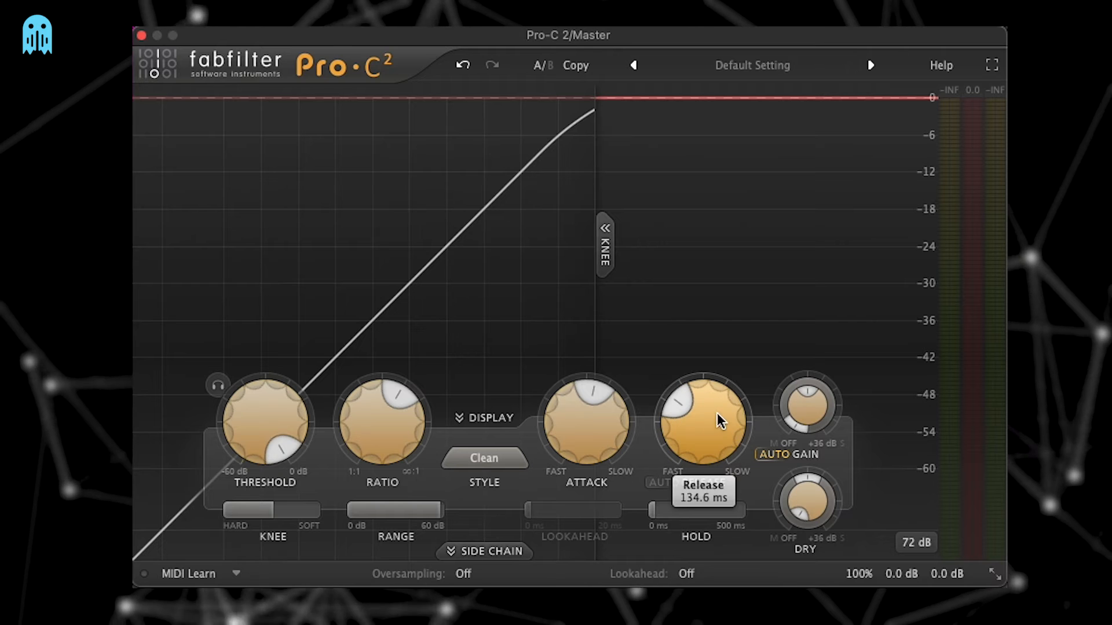
pyautogui.moveTo(384, 438)
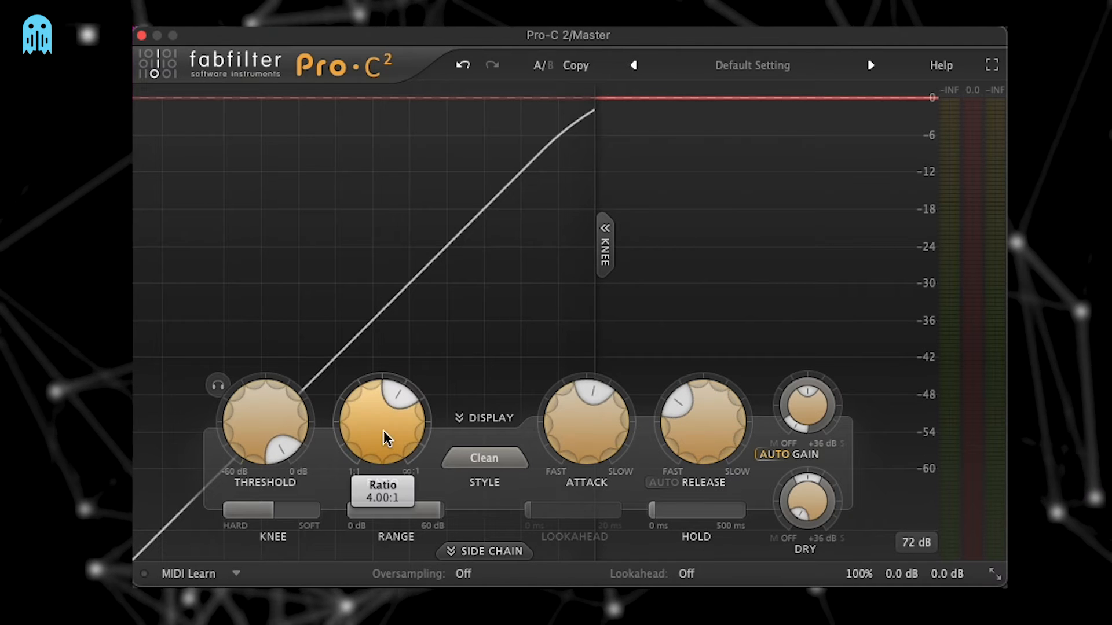
pyautogui.moveTo(386, 451); pyautogui.dragTo(392, 503)
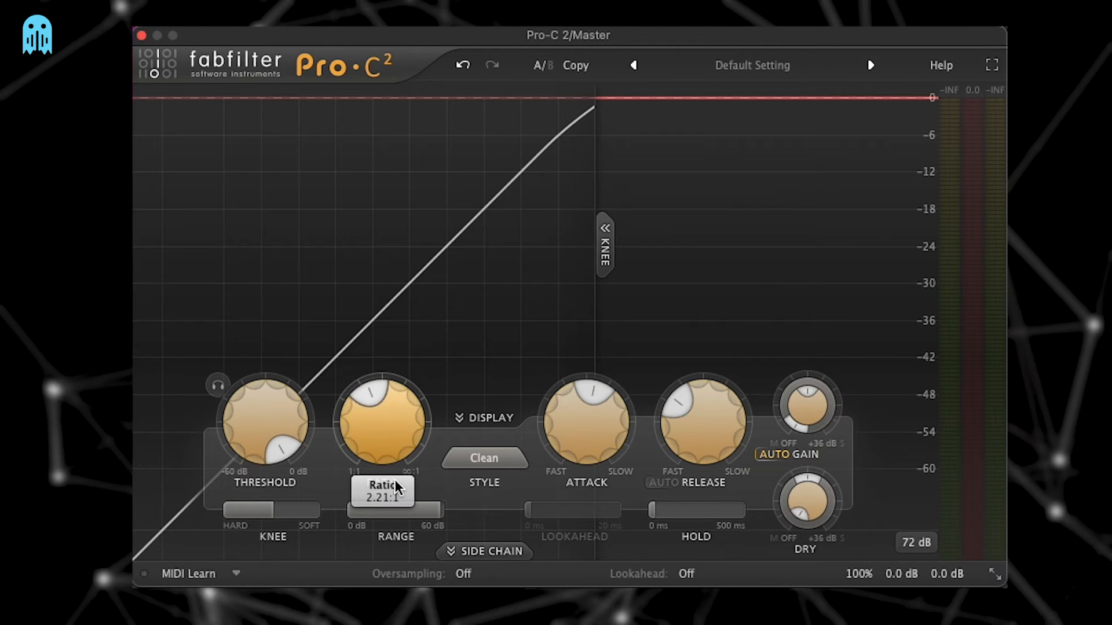
# - Lower the compressor's threshold to -15.40 dB during playback, using the trigger audition as a guide
pyautogui.moveTo(259, 439); pyautogui.dragTo(254, 590)
pyautogui.click(218, 385)
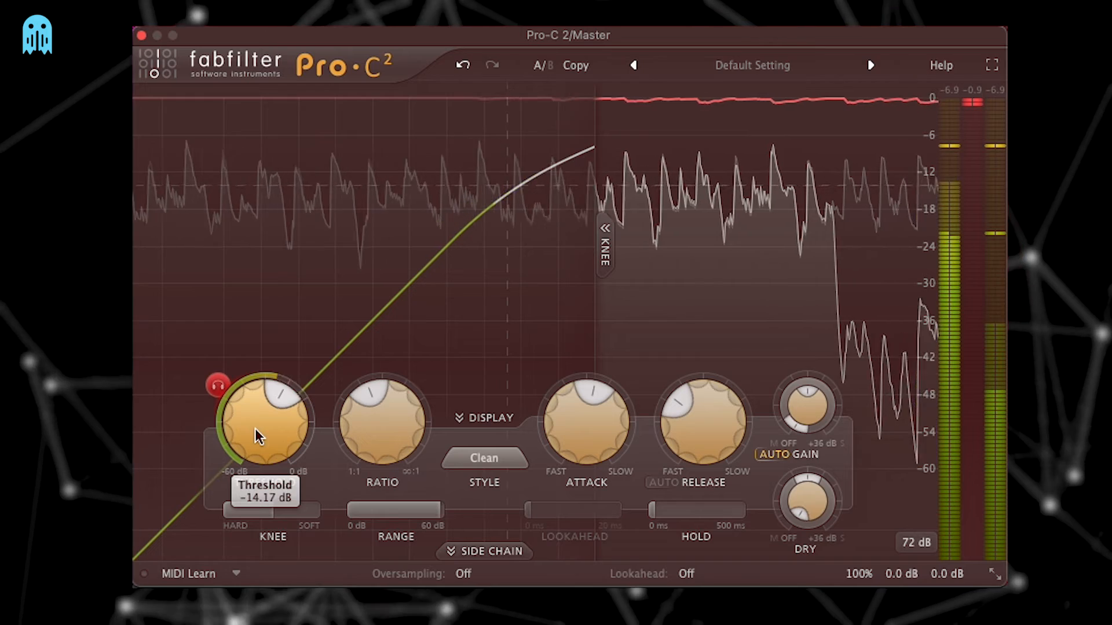
pyautogui.moveTo(255, 435); pyautogui.dragTo(253, 461)
pyautogui.click(210, 387)
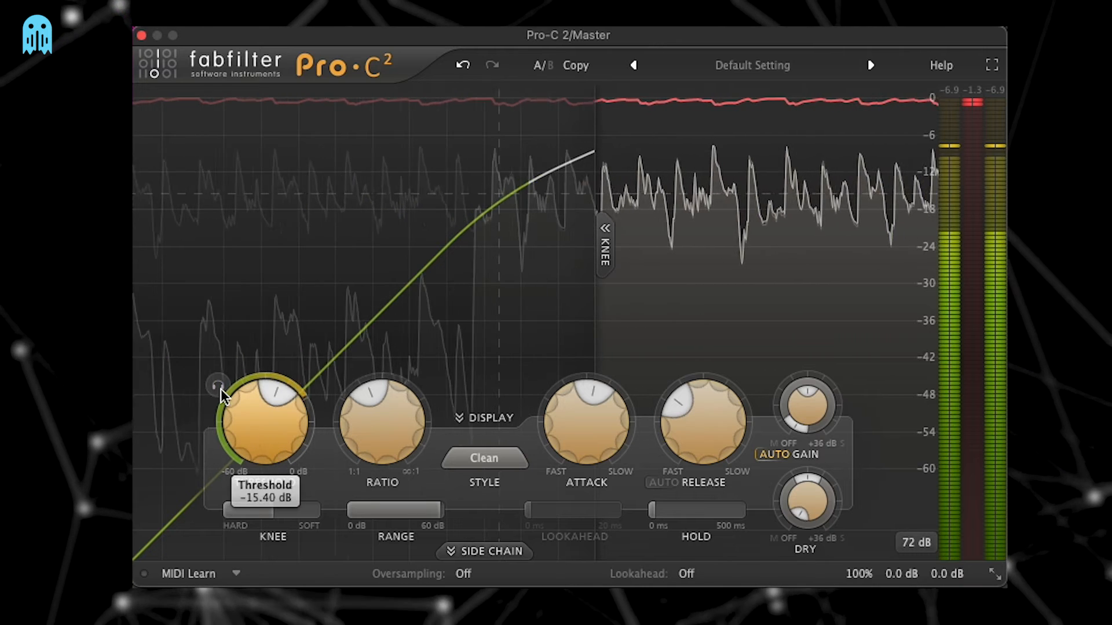
# - Play the track with the trigger audition on to hear what is compressed, and switch the audition off
pyautogui.click(220, 386)
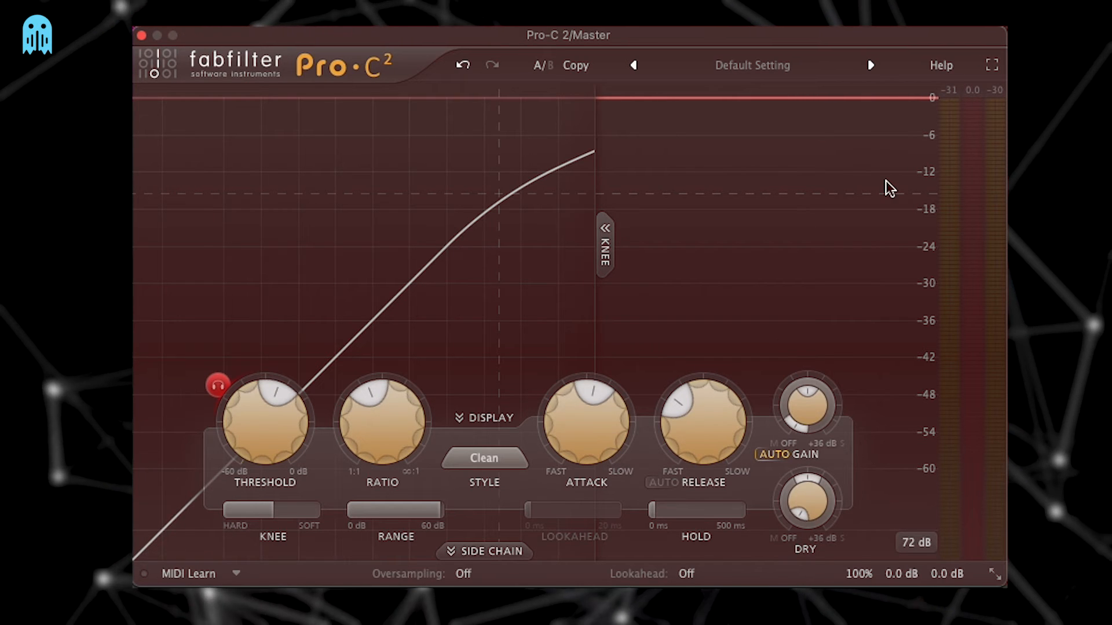
pyautogui.press('space')
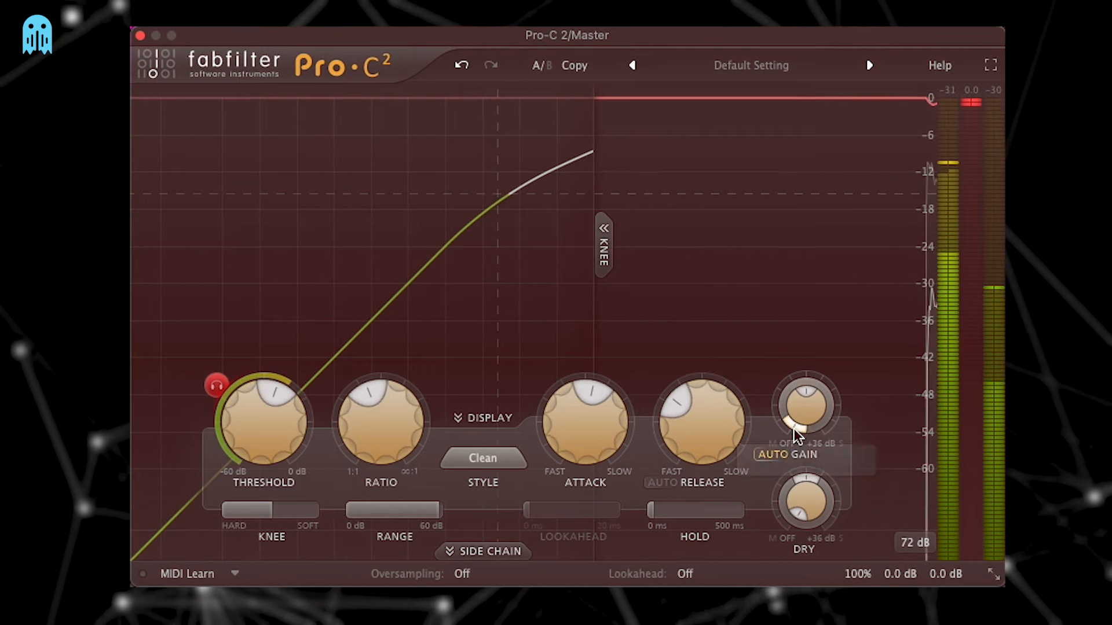
pyautogui.moveTo(795, 428)
pyautogui.moveTo(795, 428); pyautogui.dragTo(770, 488)
pyautogui.click(222, 385)
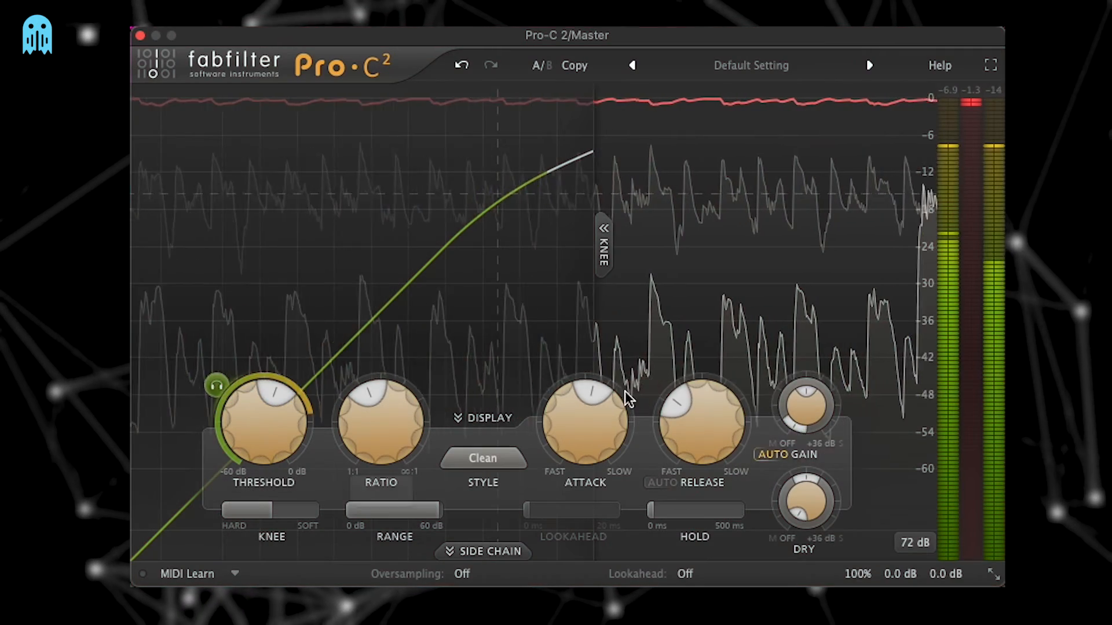
# - Play the track with the Wet Pan fully on the side channel for comparison, and return it fully to mid
pyautogui.moveTo(804, 420); pyautogui.dragTo(822, 465)
pyautogui.press('space')
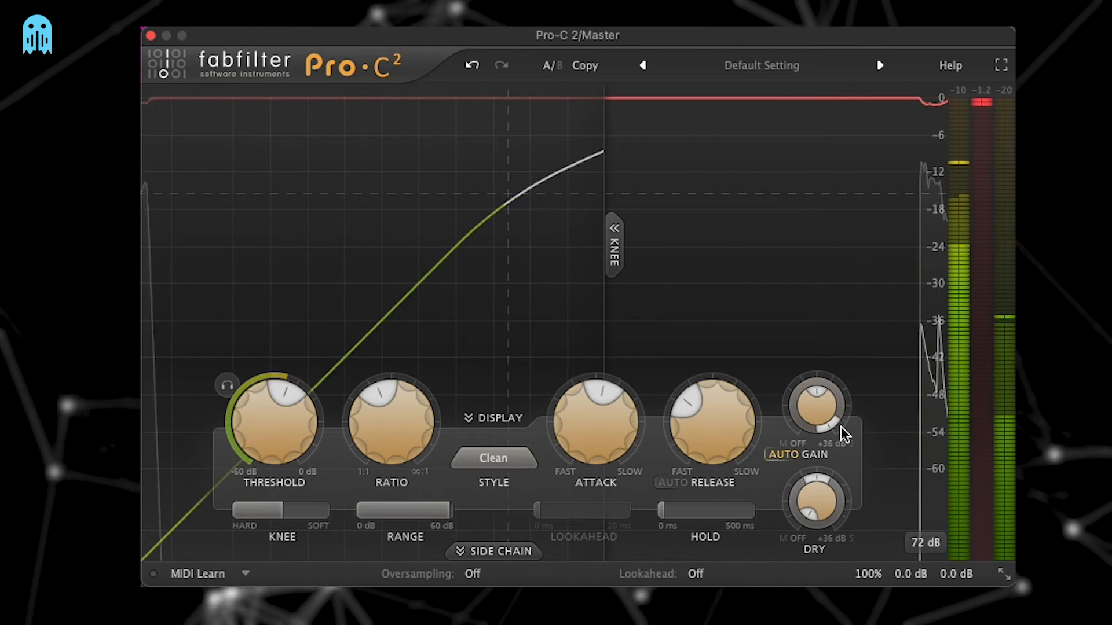
pyautogui.moveTo(827, 428)
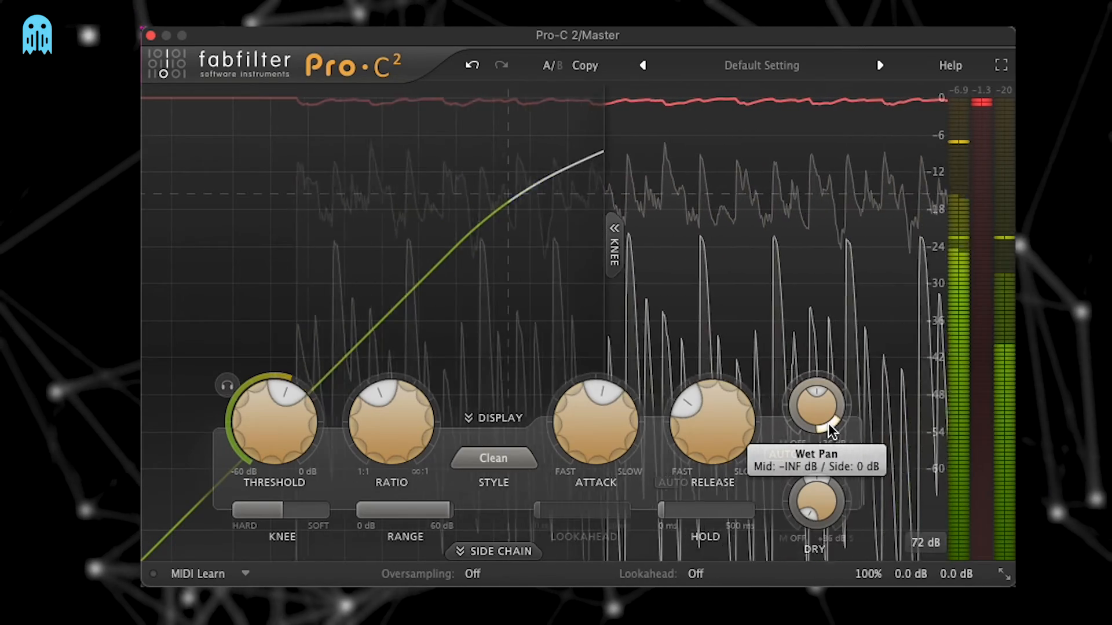
pyautogui.moveTo(830, 428); pyautogui.dragTo(746, 565)
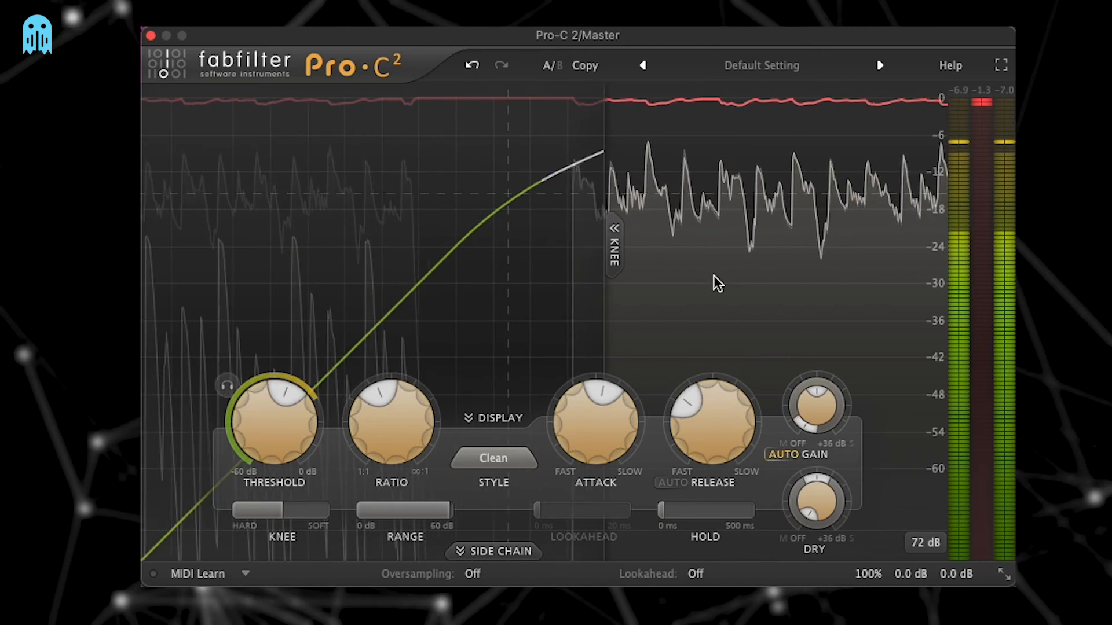
# - Lower the threshold slightly while listening to the mid compression, and stop playback
pyautogui.moveTo(586, 30); pyautogui.dragTo(586, 32)
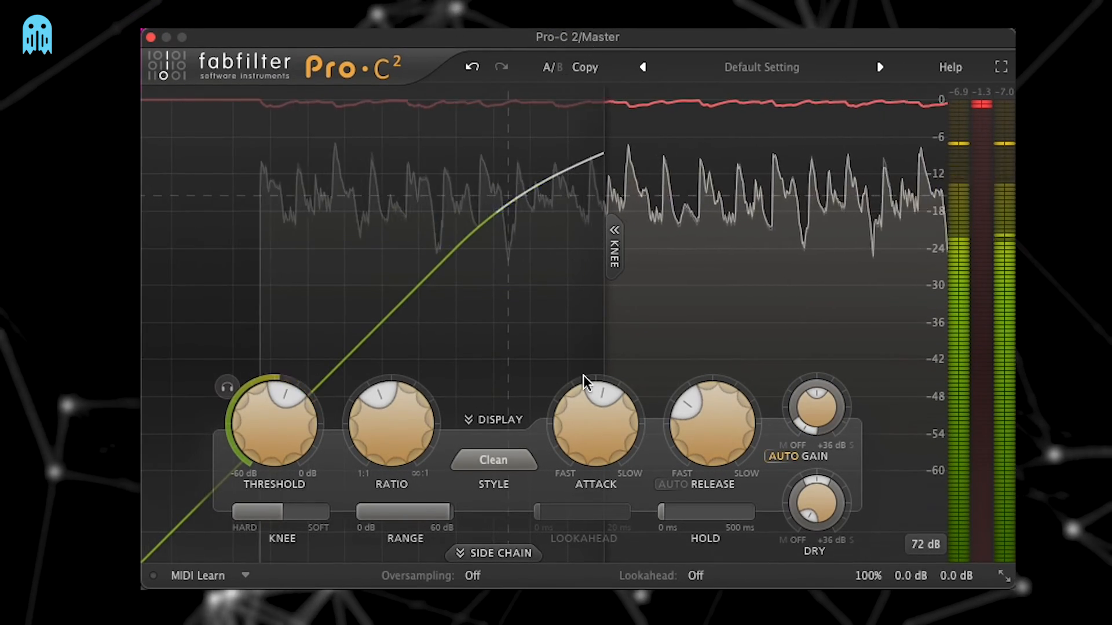
pyautogui.moveTo(273, 453); pyautogui.dragTo(275, 463)
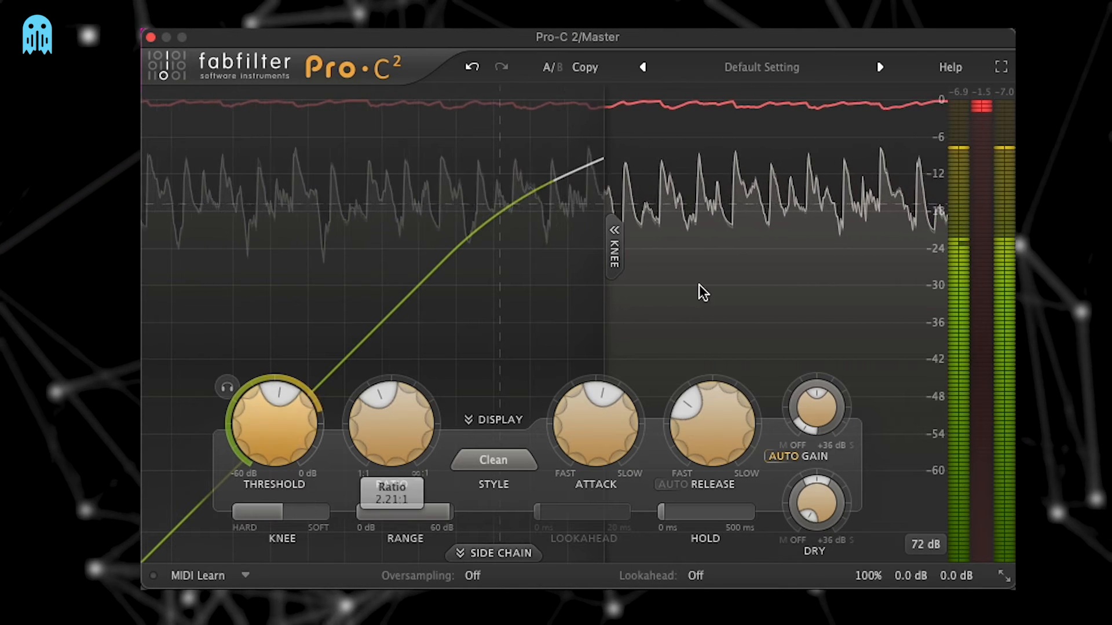
pyautogui.press('space')
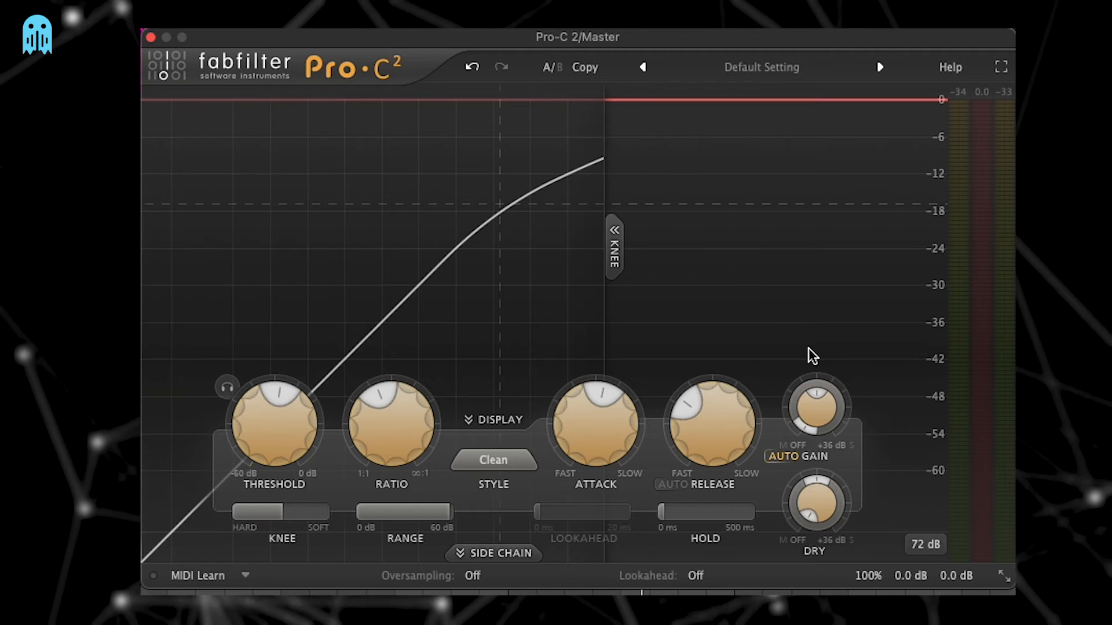
# - Pan the compressor's wet signal fully to the side channel and raise the threshold to -0.93 dB
pyautogui.moveTo(799, 430)
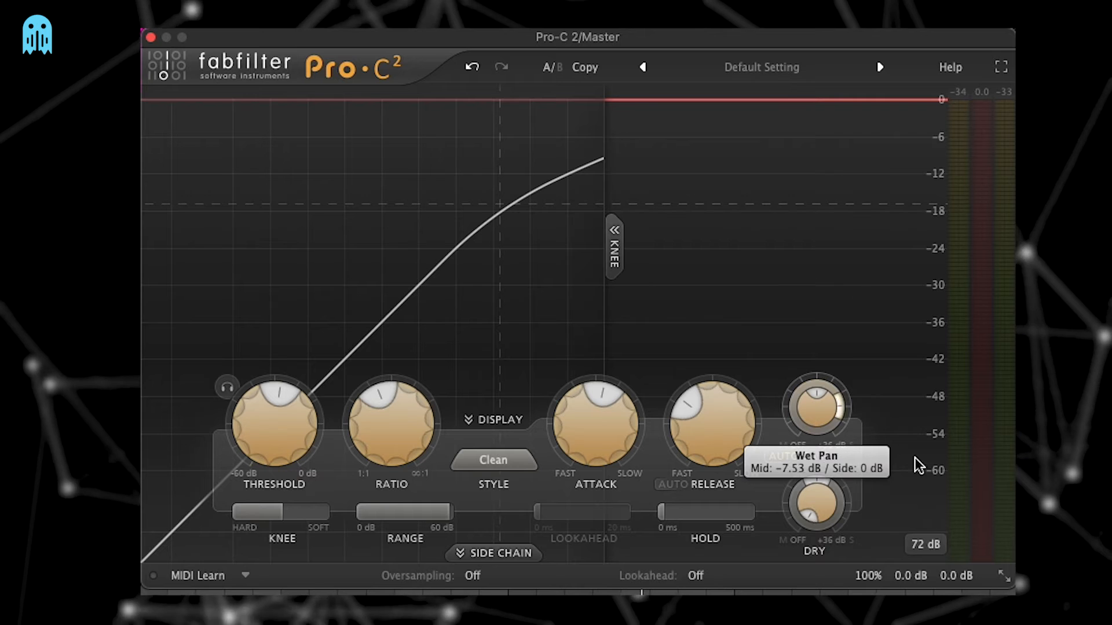
pyautogui.moveTo(265, 446)
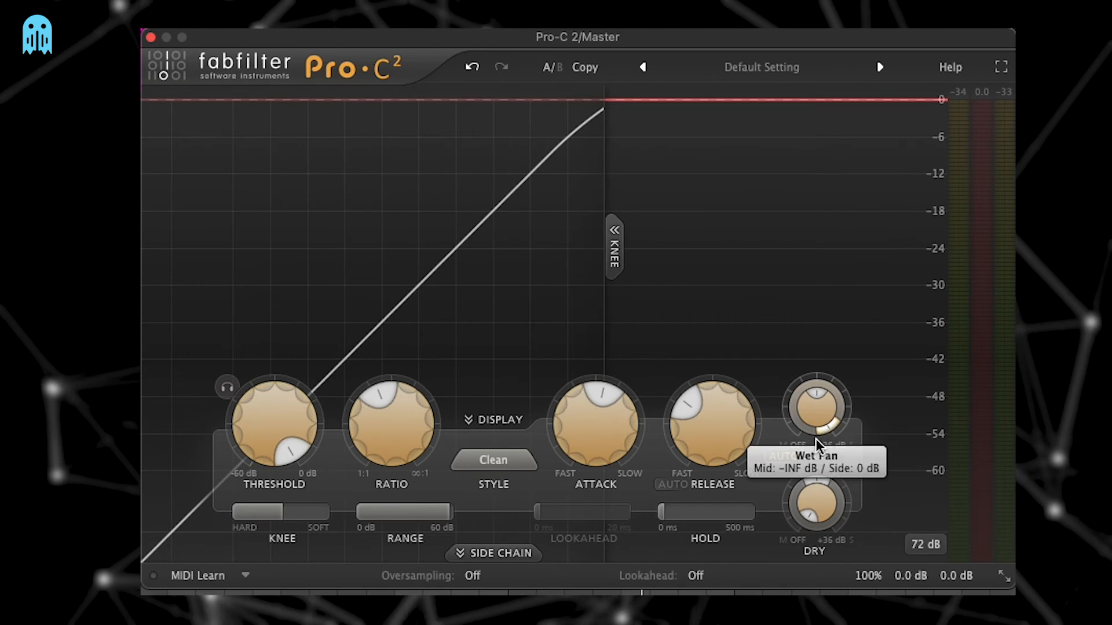
pyautogui.moveTo(269, 411)
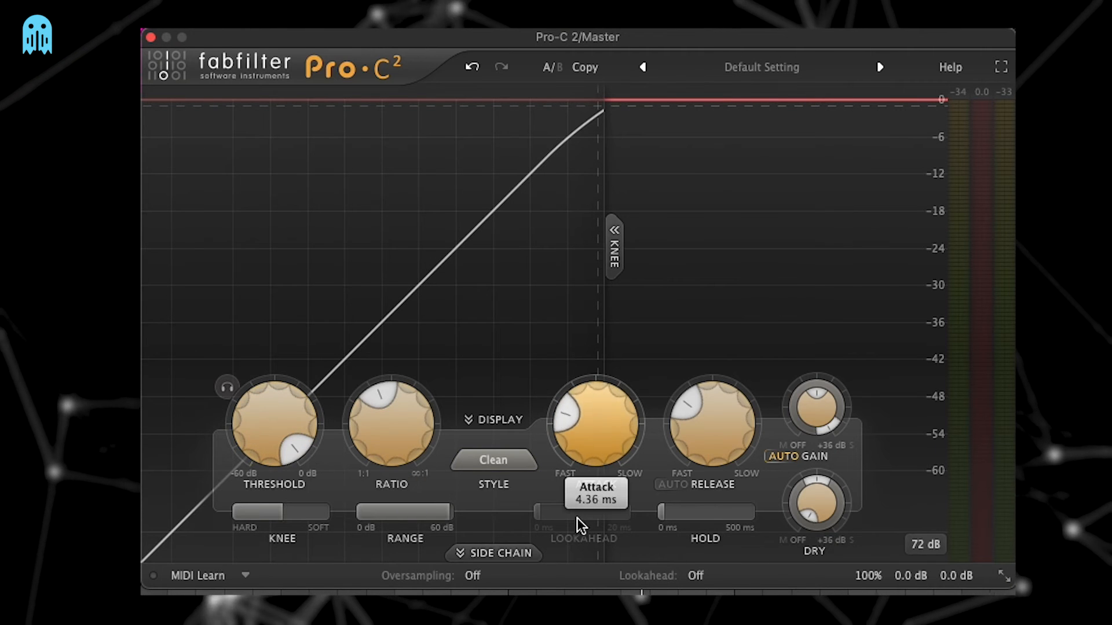
# - Shorten the compressor's attack to a fast setting and lengthen its release to 433.3 ms
pyautogui.moveTo(593, 478); pyautogui.dragTo(592, 492)
pyautogui.moveTo(607, 443); pyautogui.dragTo(608, 437)
pyautogui.moveTo(691, 426); pyautogui.dragTo(706, 400)
pyautogui.moveTo(255, 400)
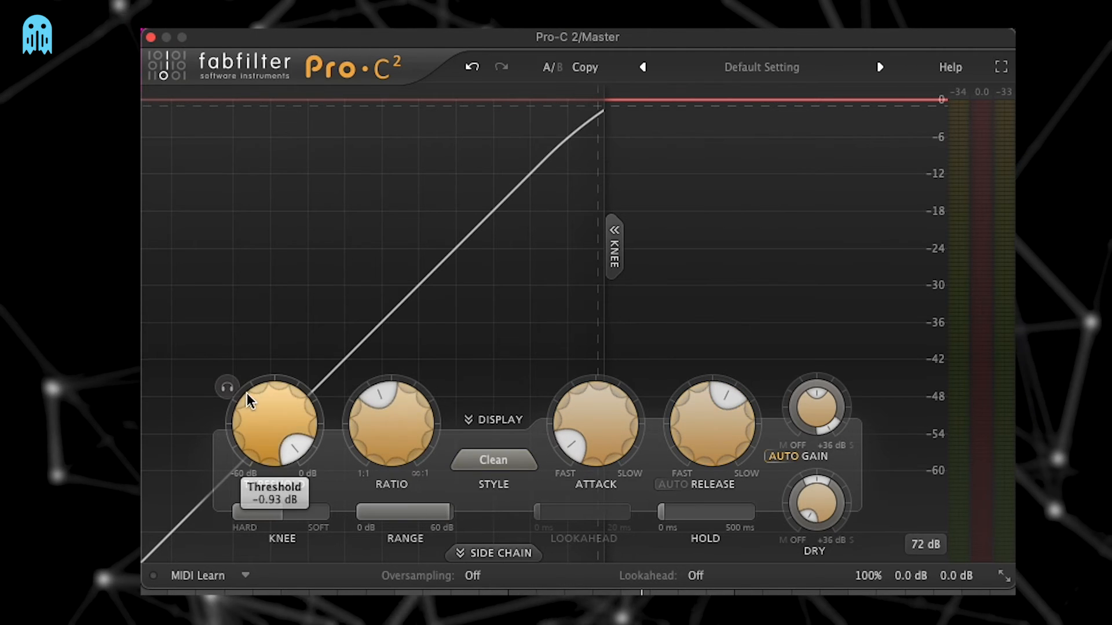
# - Lower the threshold during playback until the compressor reduces the gain, checking it with the trigger audition
pyautogui.moveTo(239, 403); pyautogui.dragTo(279, 501)
pyautogui.click(227, 386)
pyautogui.moveTo(249, 426); pyautogui.dragTo(261, 449)
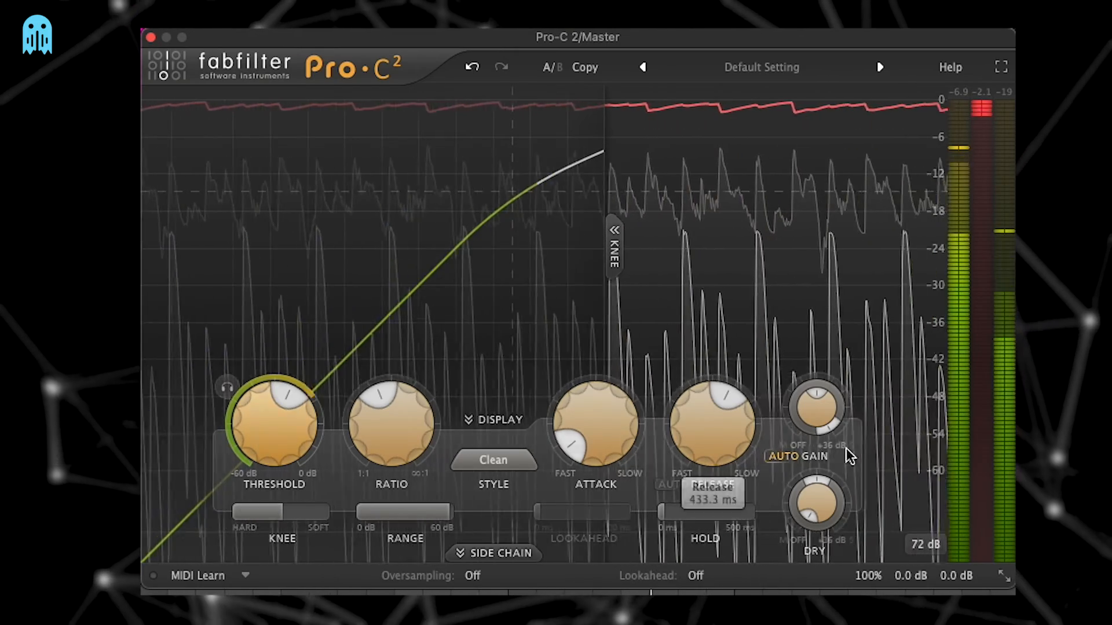
# - Replay the track while lowering the threshold slightly, and adjust the Wet Pan balance
pyautogui.press('space')
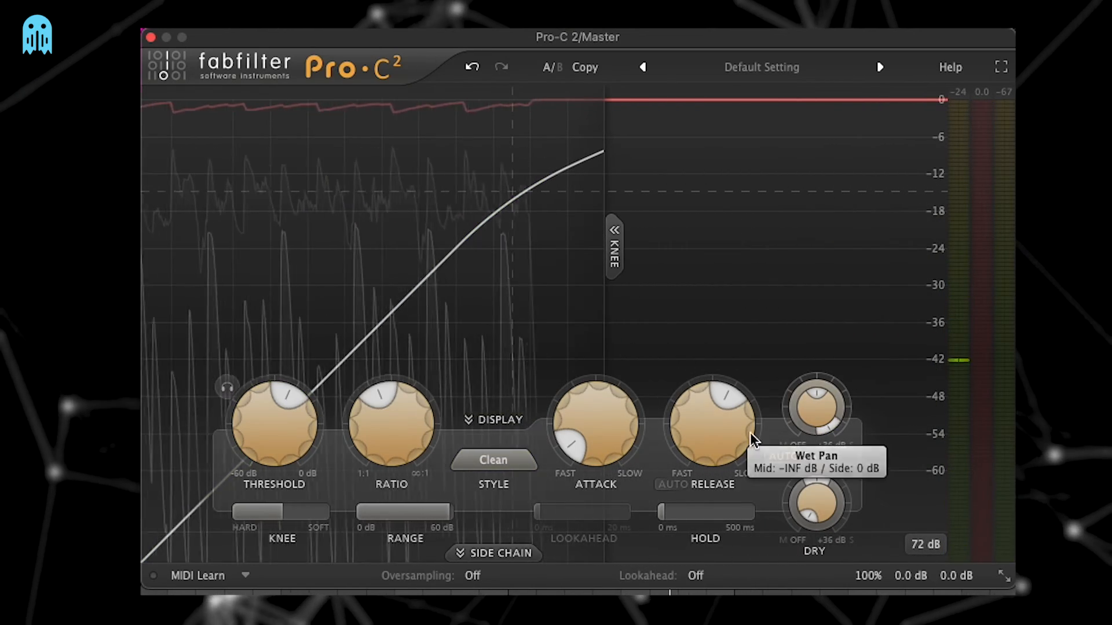
pyautogui.press('space')
pyautogui.moveTo(284, 438); pyautogui.dragTo(281, 449)
pyautogui.moveTo(826, 429)
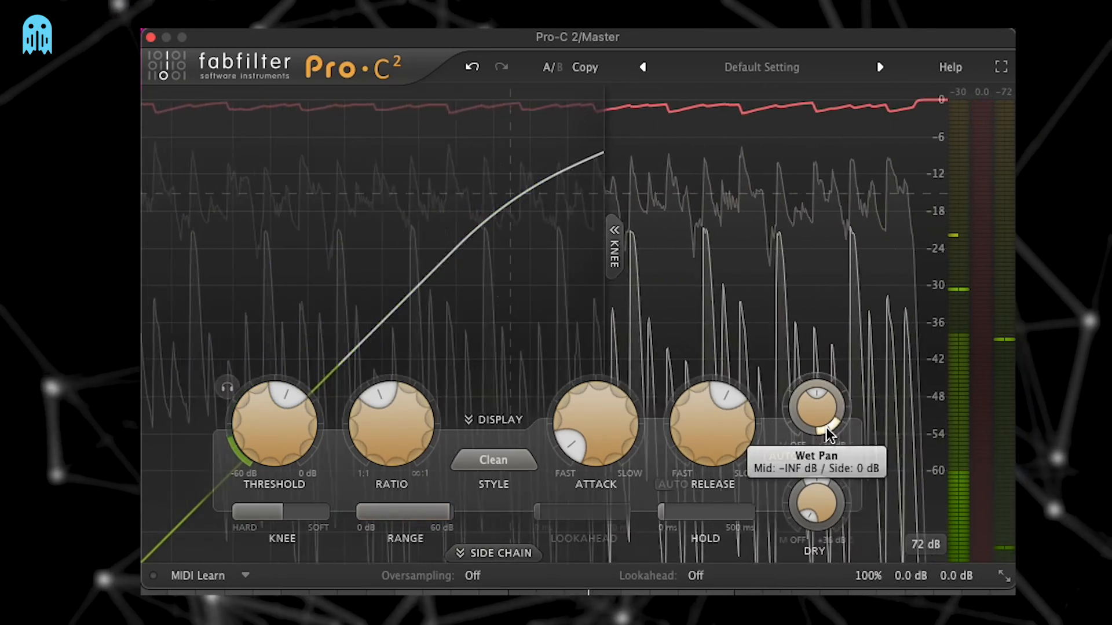
pyautogui.moveTo(826, 429); pyautogui.dragTo(818, 371)
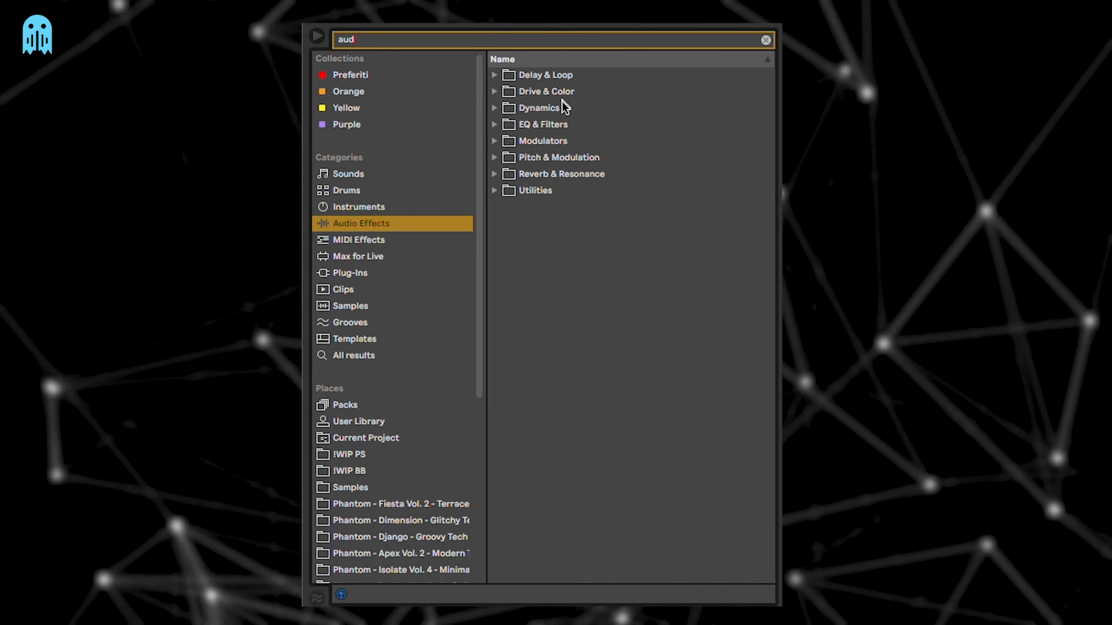
# - Add an Audio Effect Rack to the master channel and create two empty chains in it
pyautogui.doubleClick(566, 191)
pyautogui.click(573, 212)
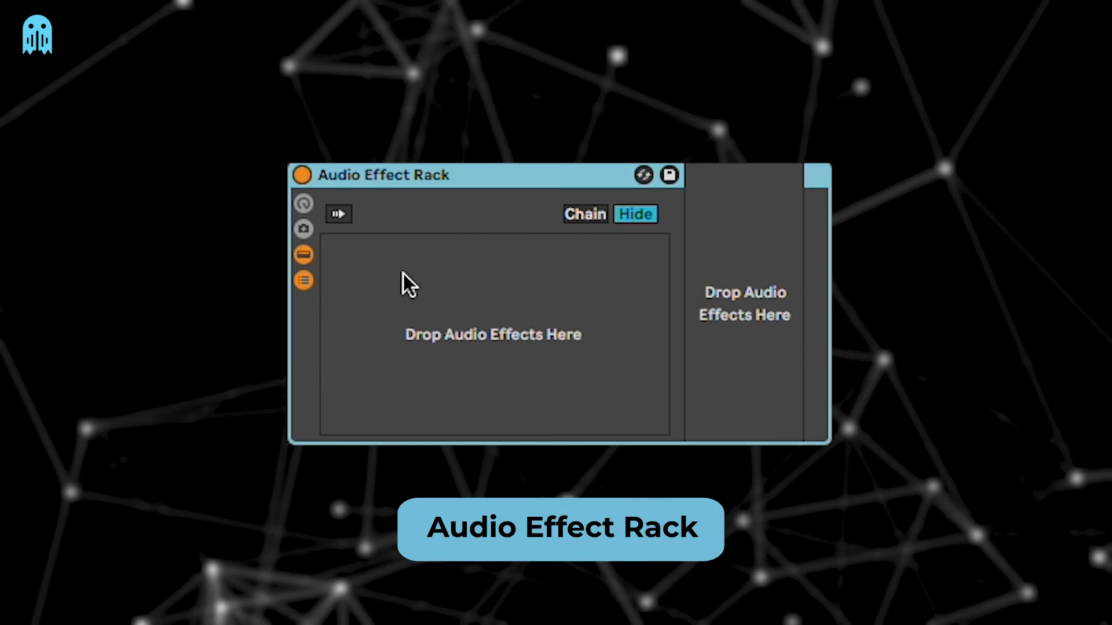
pyautogui.rightClick(436, 286)
pyautogui.click(435, 290)
pyautogui.rightClick(426, 308)
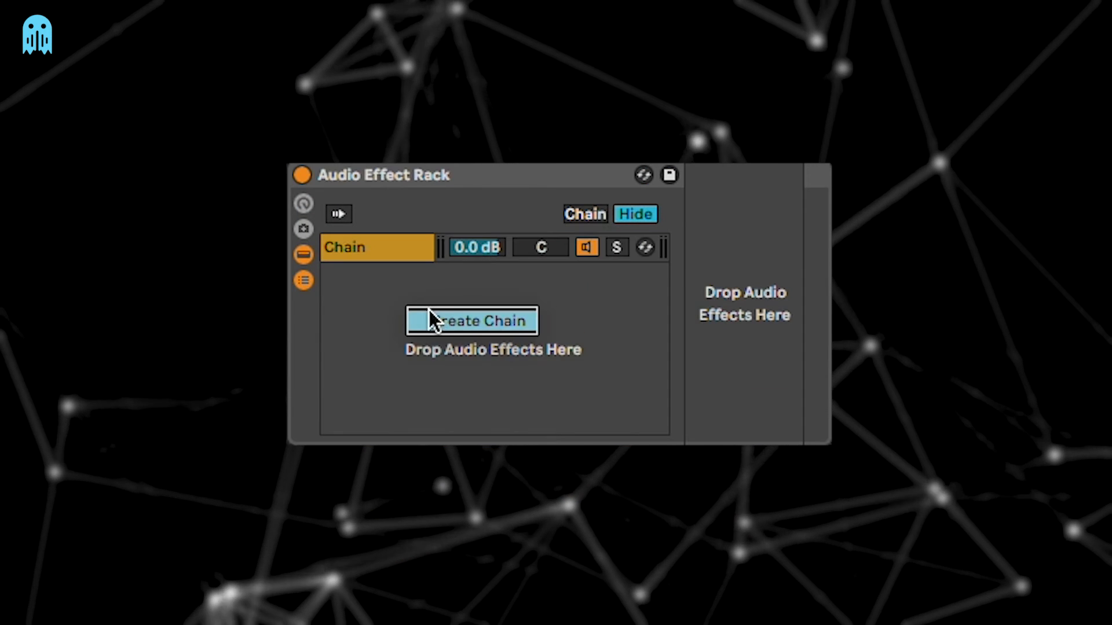
pyautogui.click(426, 308)
# - Rename the rack's first chain as mid and the second chain as side
pyautogui.click(395, 248)
pyautogui.hotkey('ctrl', 'r')
pyautogui.write('mid')
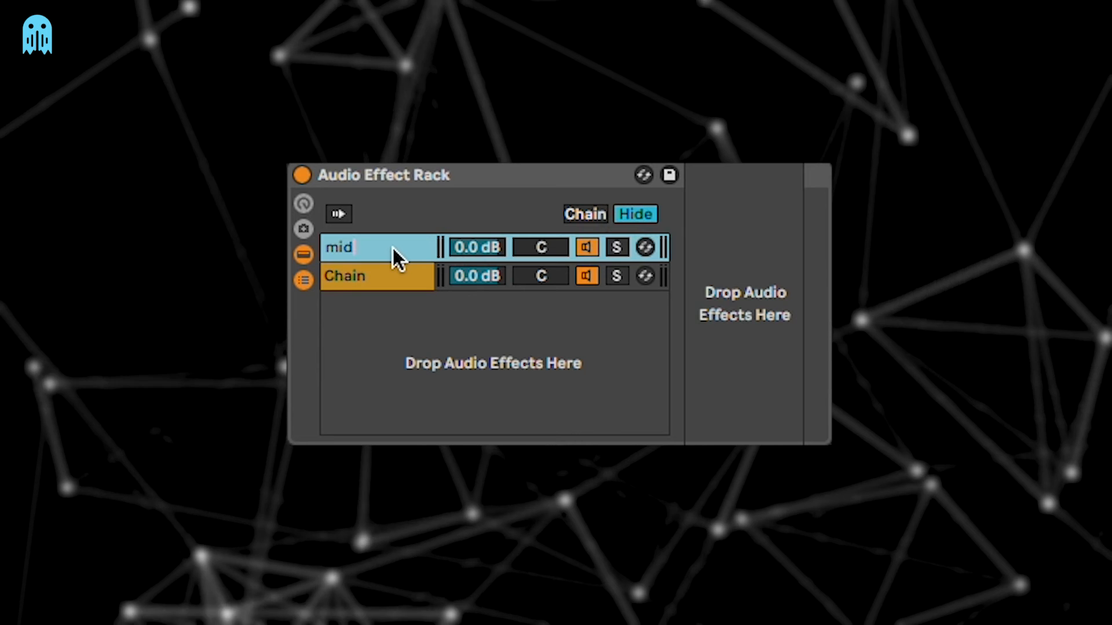
pyautogui.press('Tab')
pyautogui.write('side')
pyautogui.press('Return')
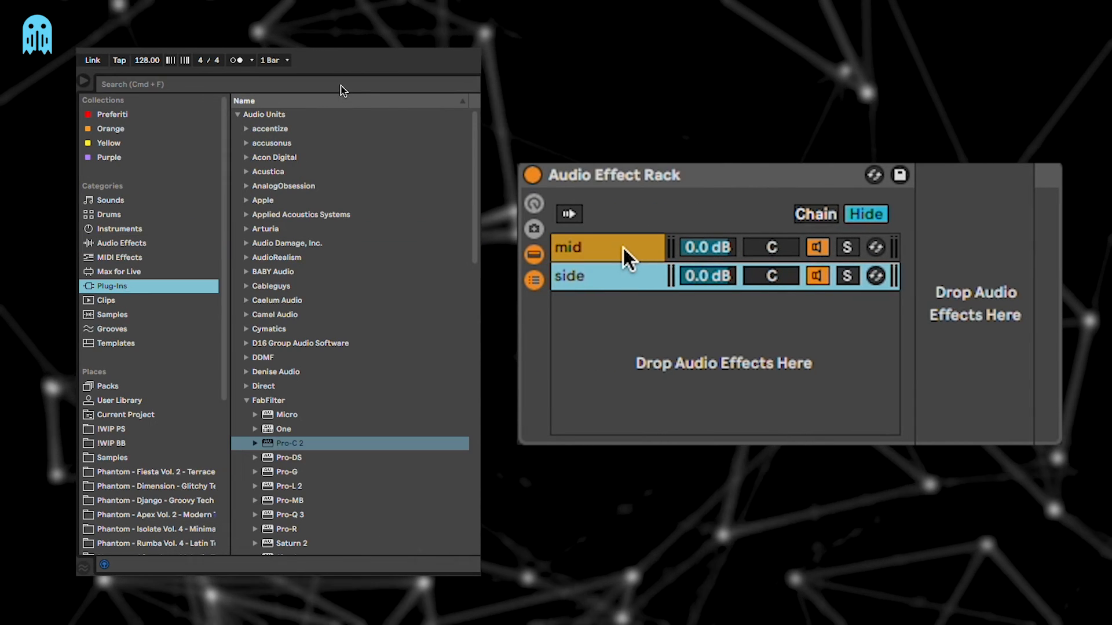
# - Search the plug-ins for msed and add Voxengo's MSED to the mid chain
pyautogui.click(342, 85)
pyautogui.write('msed')
pyautogui.click(272, 128)
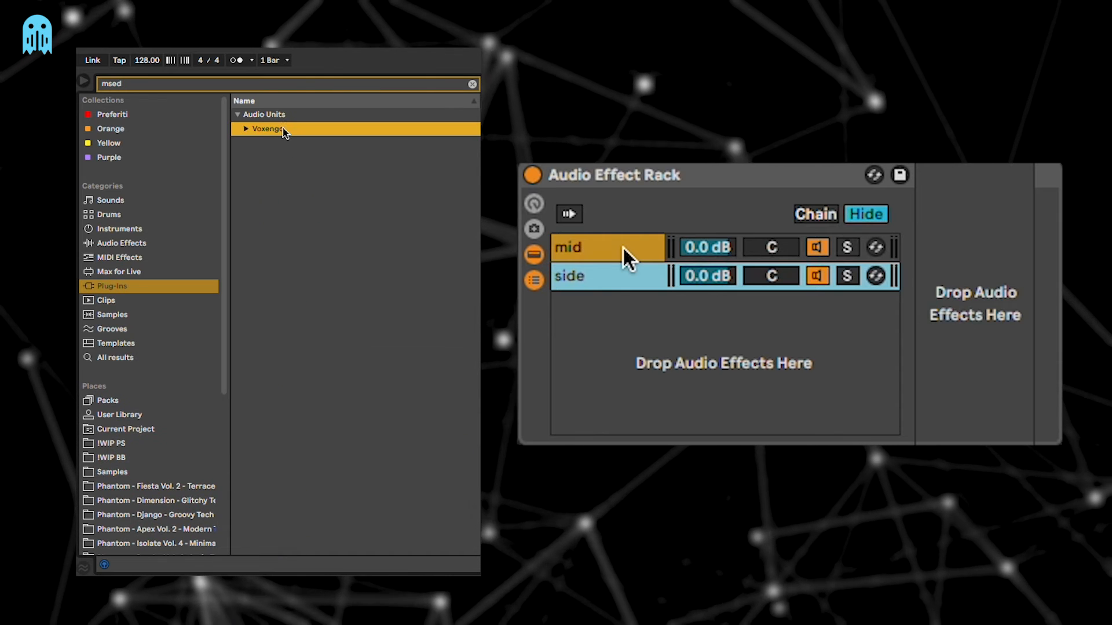
pyautogui.press('Right')
pyautogui.press('Down')
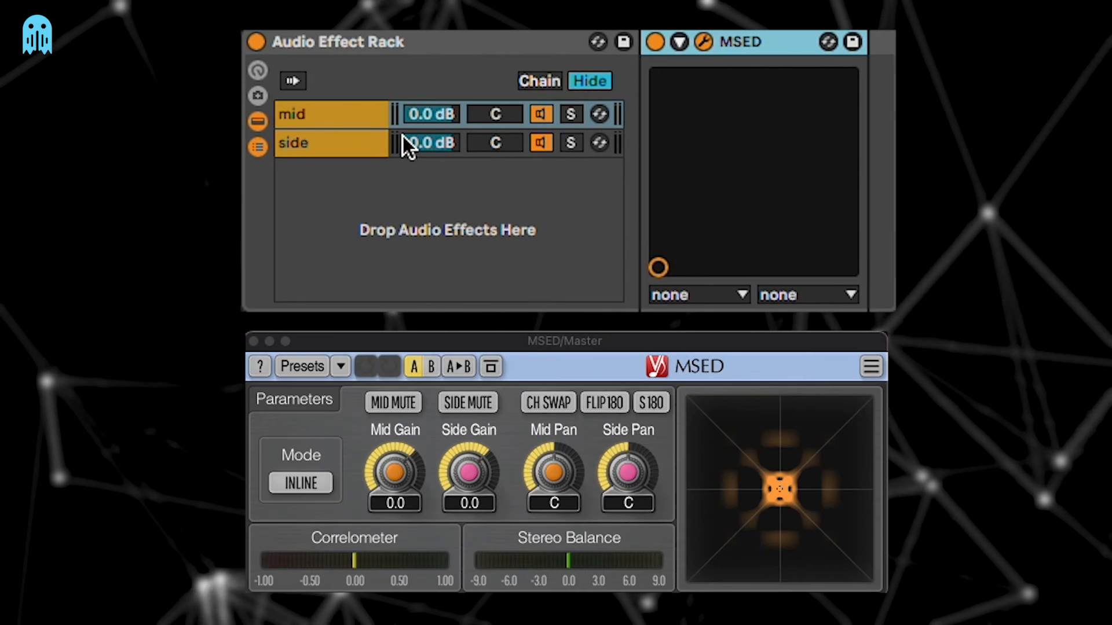
# - Mute the side signal in the MSED on the mid chain
pyautogui.click(372, 145)
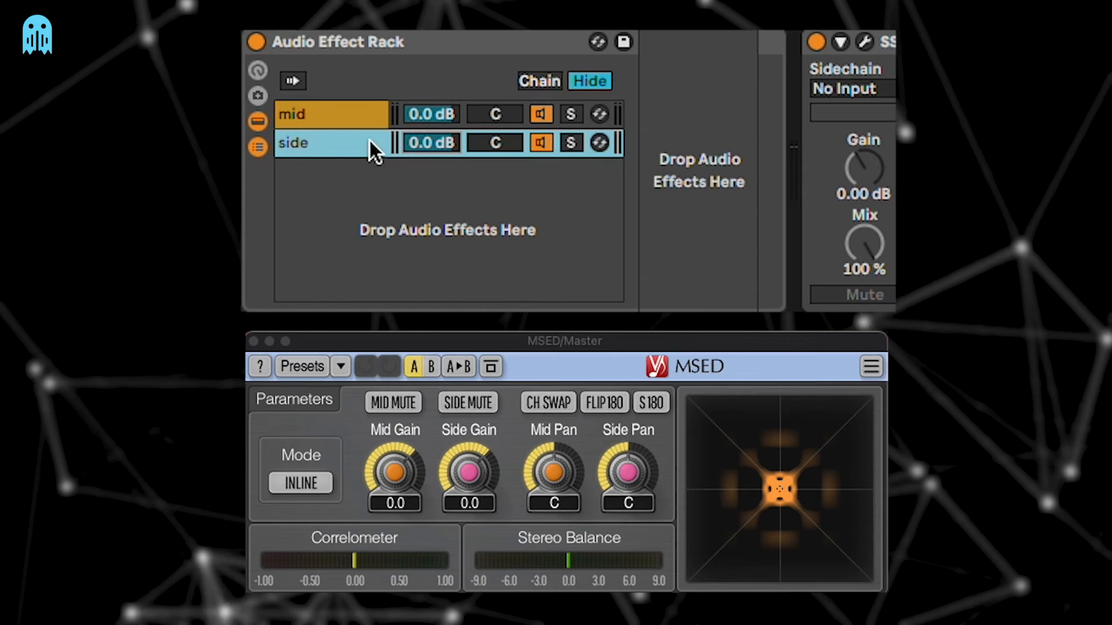
pyautogui.click(339, 118)
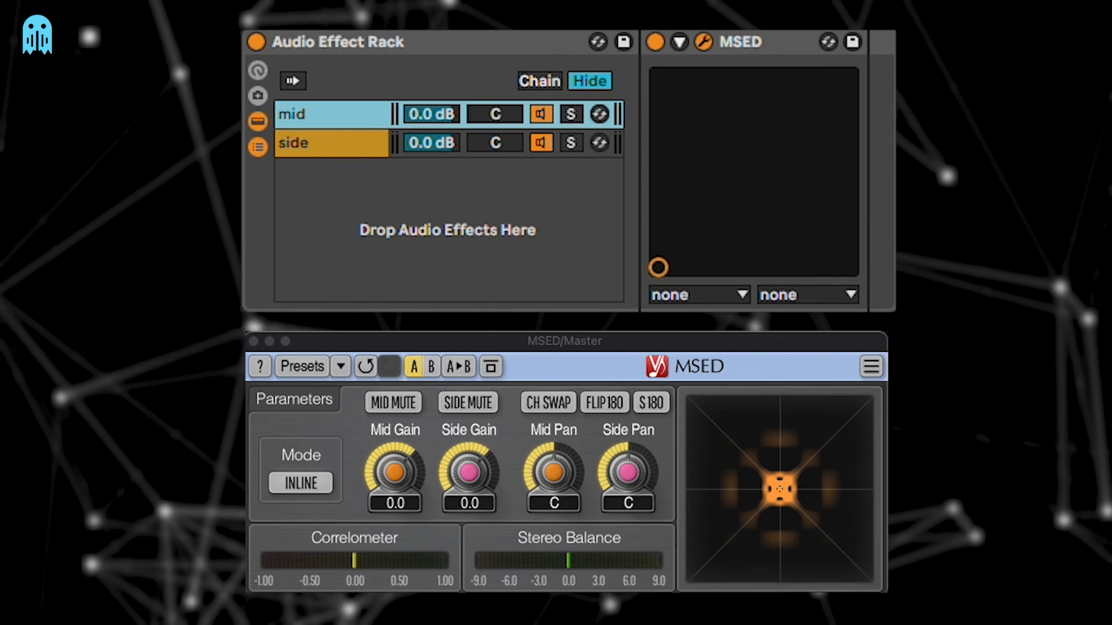
pyautogui.click(475, 402)
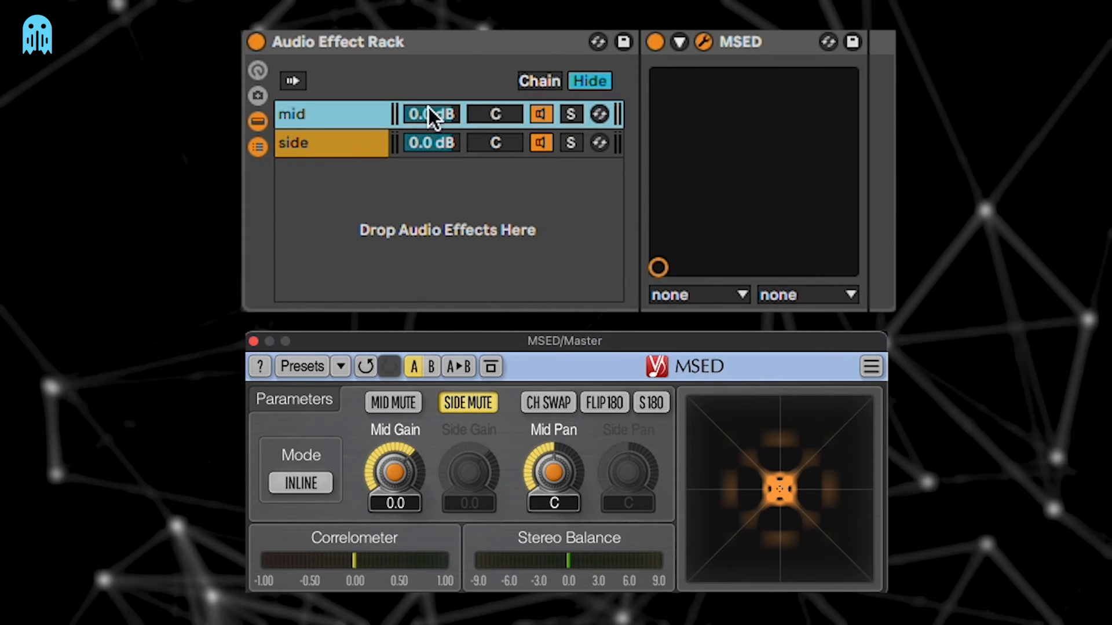
# - Select the side chain and open the window of its own MSED
pyautogui.click(352, 139)
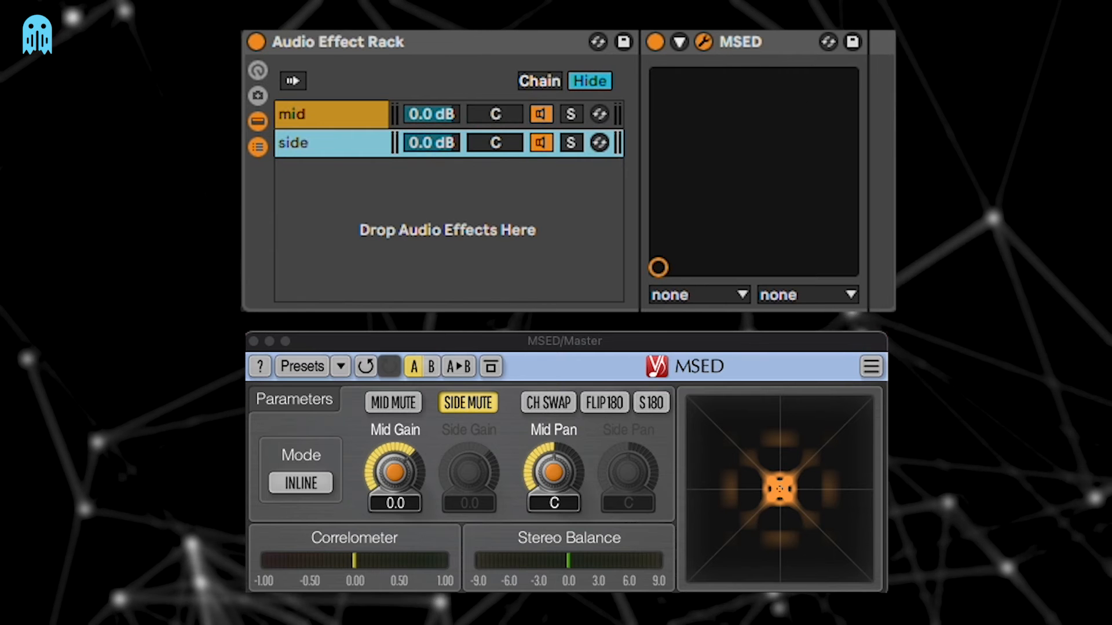
pyautogui.click(702, 40)
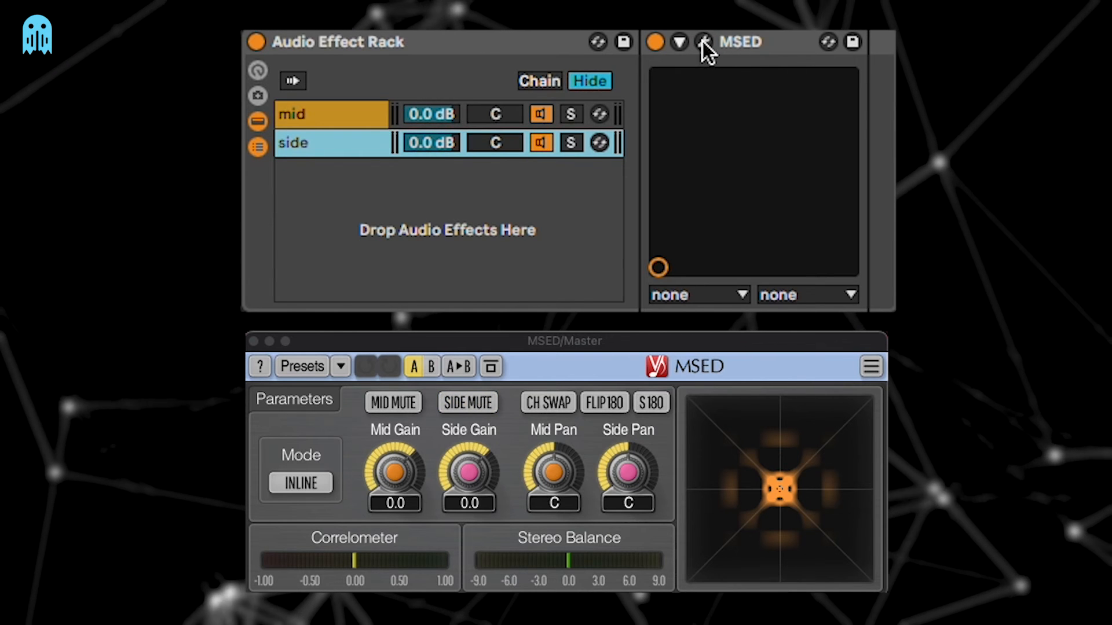
pyautogui.click(703, 41)
pyautogui.click(703, 41)
# - Set the mid chain's MSED to mute the side signal and the side chain's MSED to mute only the mid signal
pyautogui.click(334, 110)
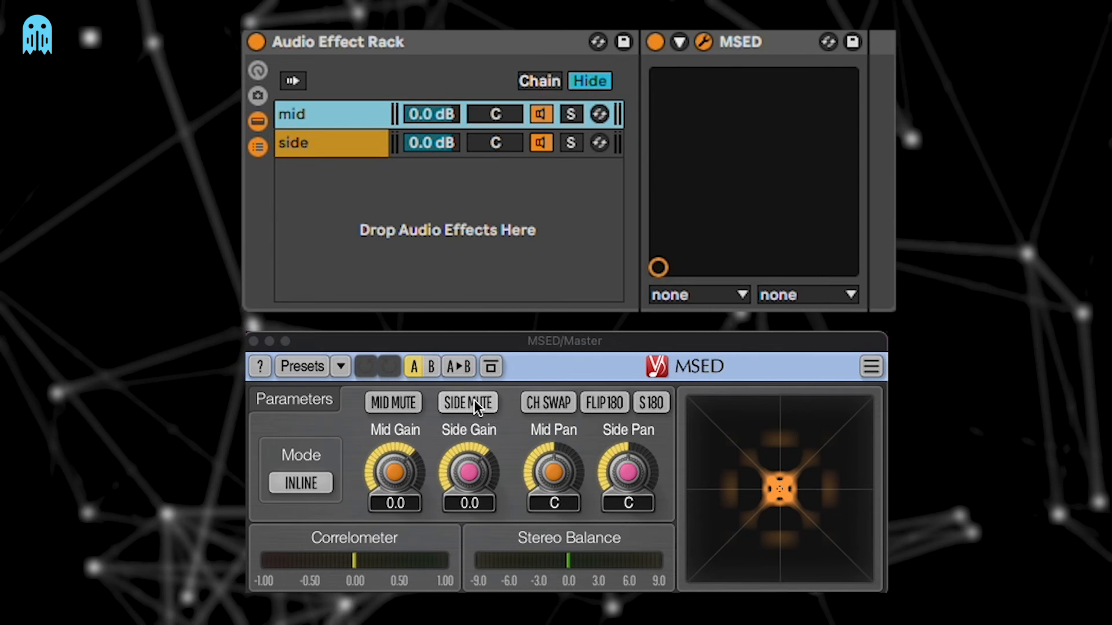
pyautogui.click(473, 401)
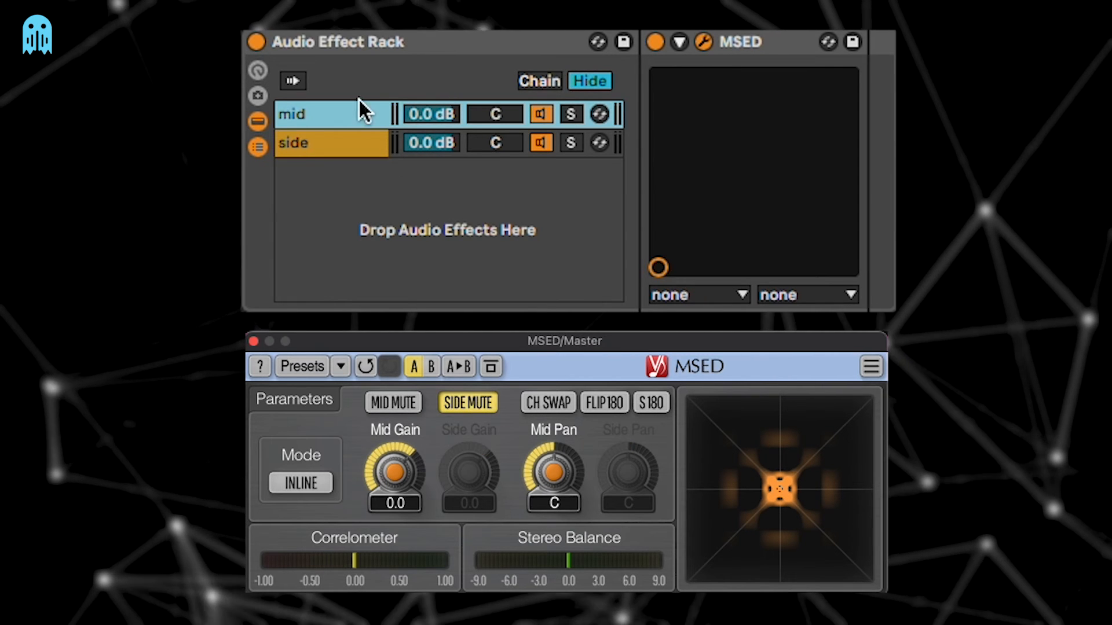
pyautogui.click(343, 142)
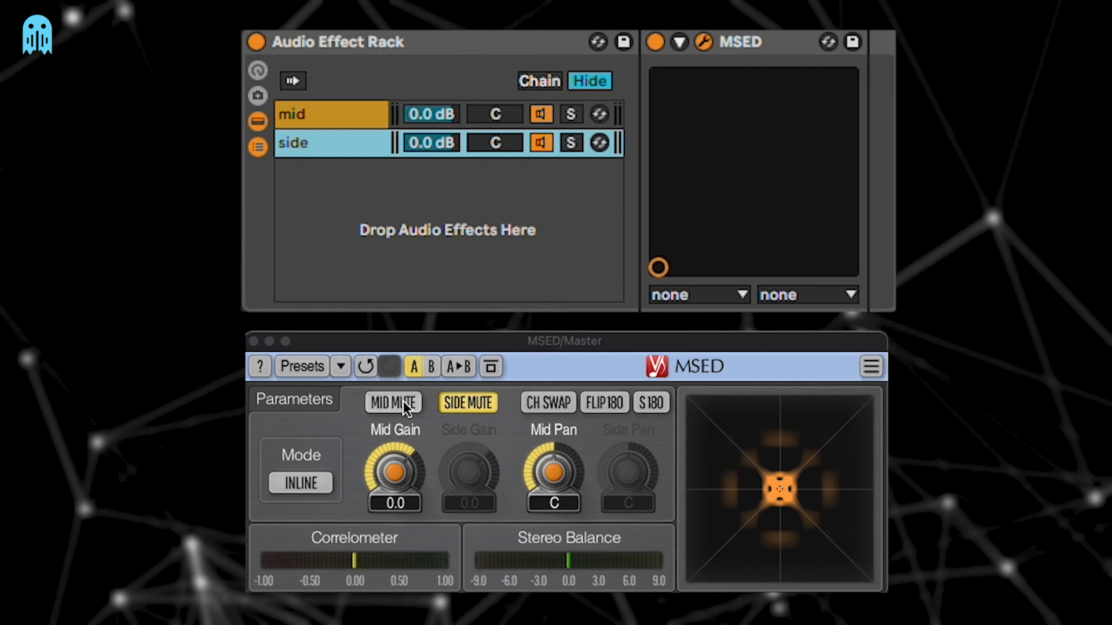
pyautogui.click(400, 402)
pyautogui.click(467, 402)
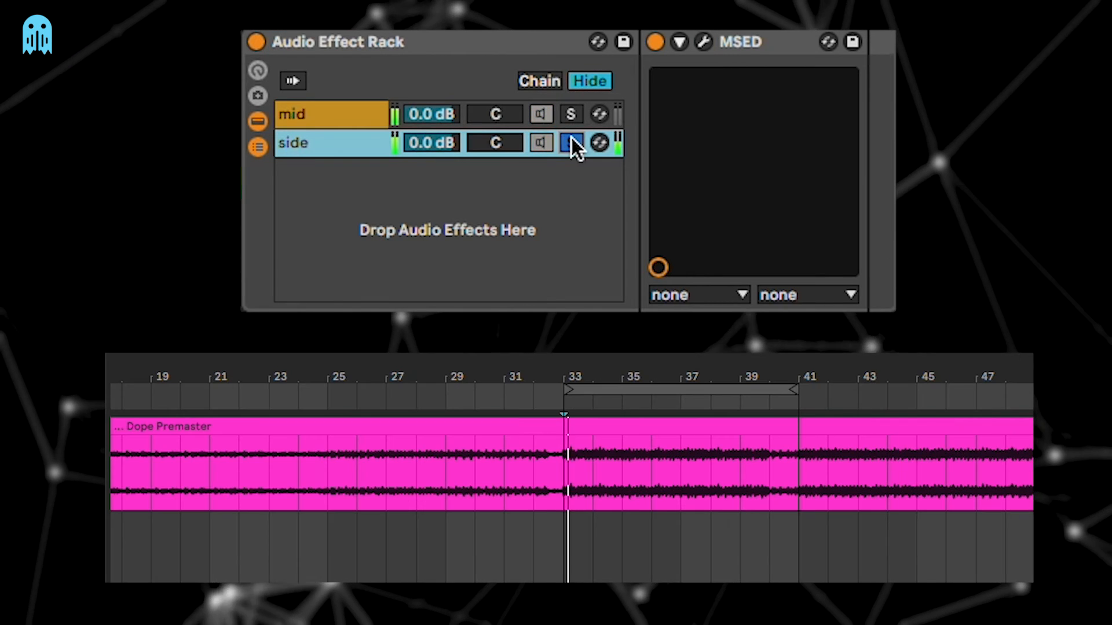
# - Audition the rack's side and mid chains using solo during playback, and leave both chains active
pyautogui.click(571, 115)
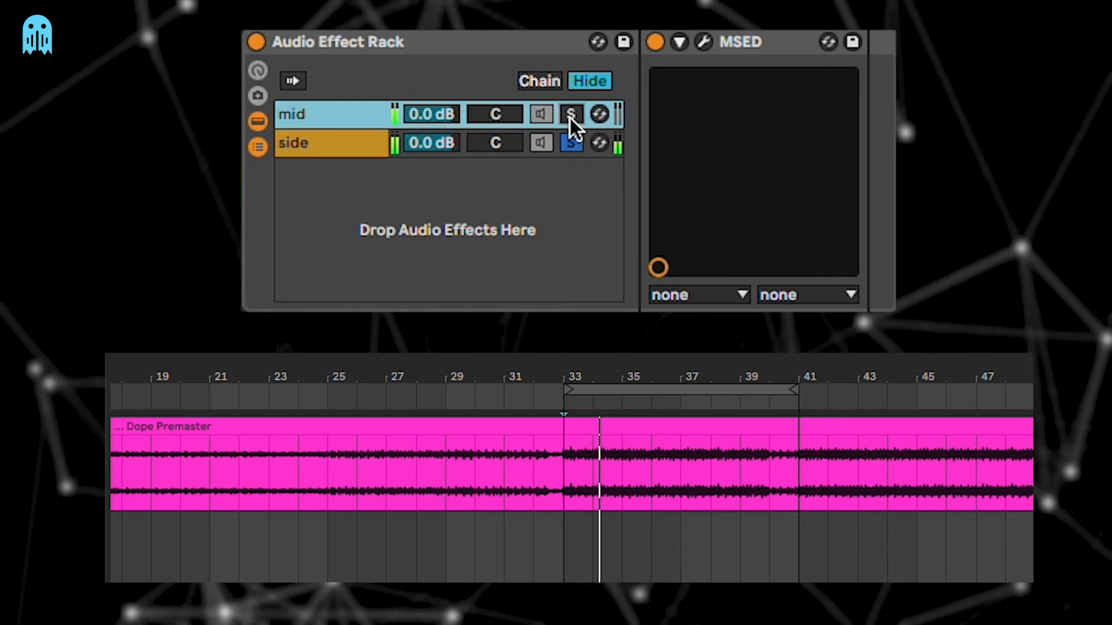
pyautogui.click(570, 114)
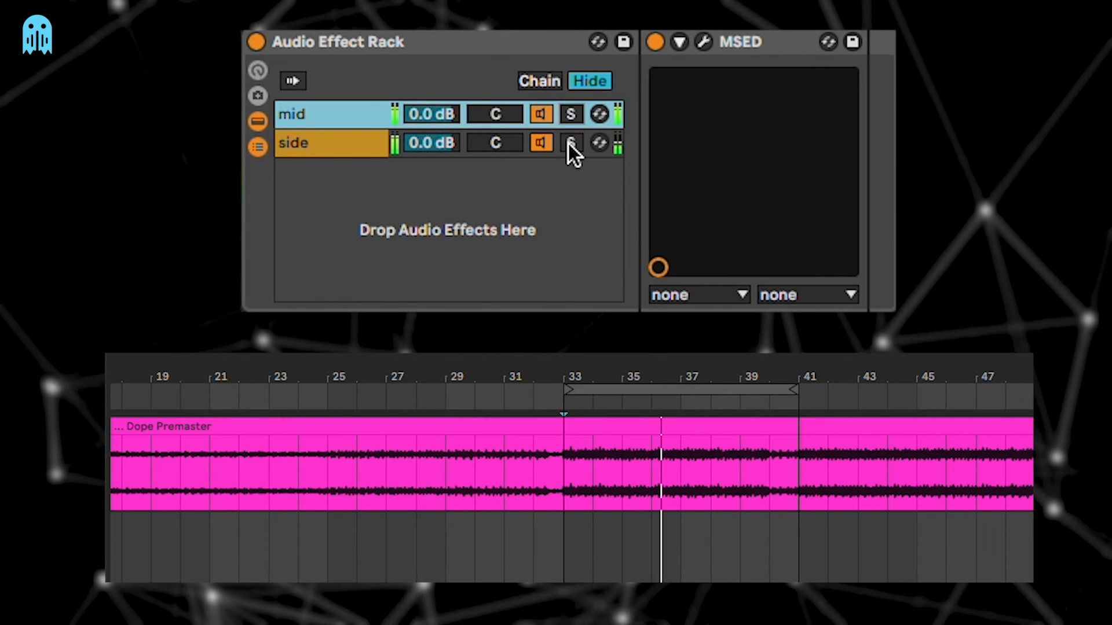
pyautogui.click(365, 144)
pyautogui.click(360, 120)
# - Search the plug-ins for "tra" and add Transient Master after MSED on the side chain
pyautogui.click(357, 144)
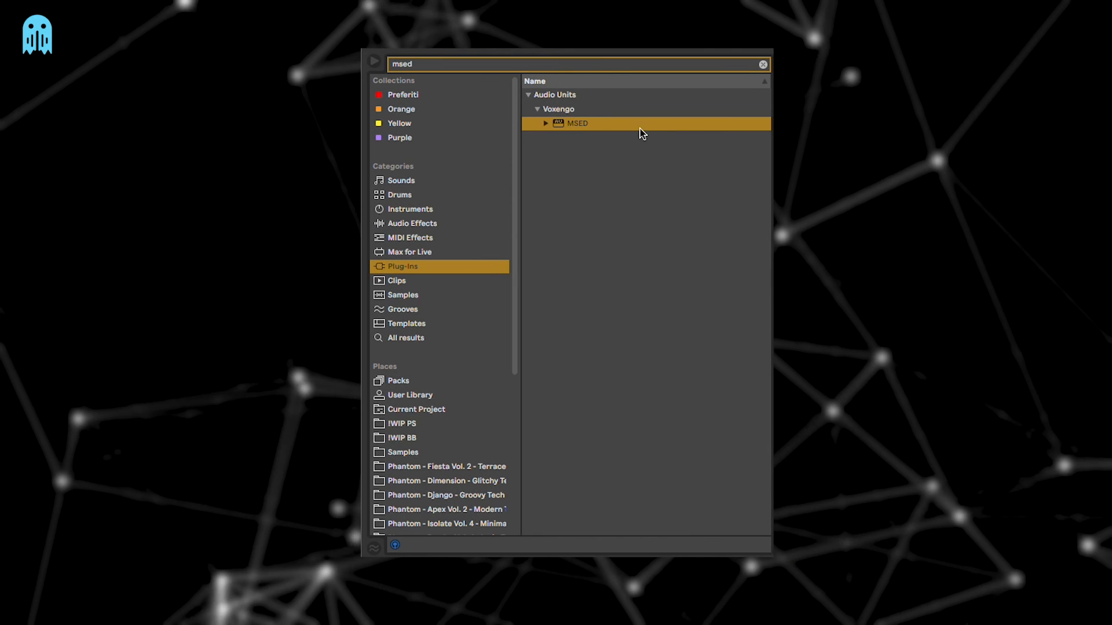
pyautogui.click(610, 61)
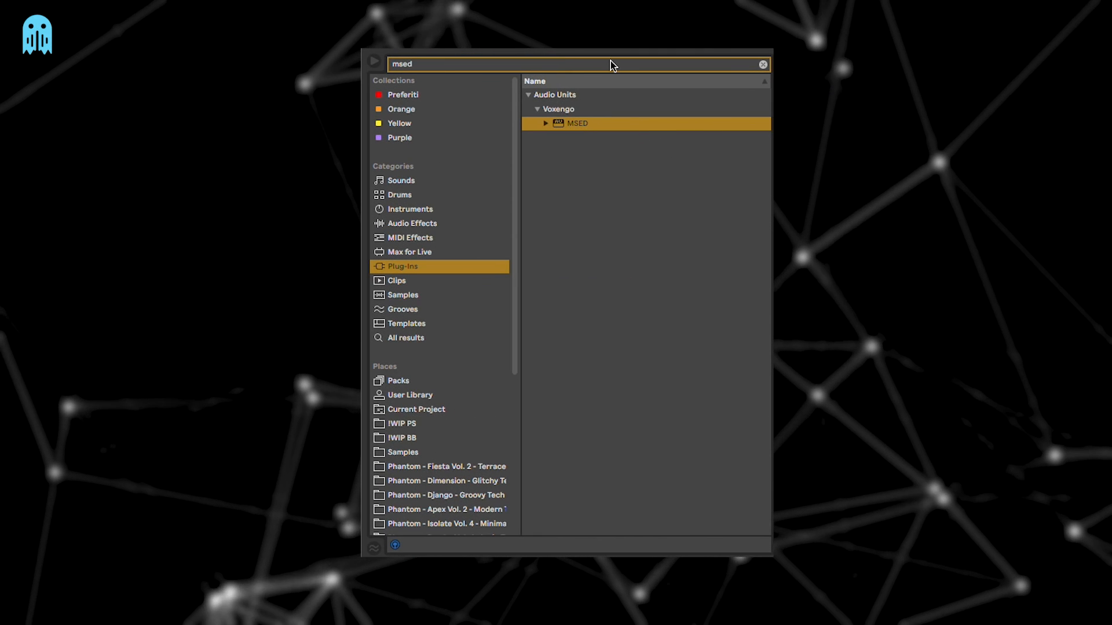
pyautogui.write('tra')
pyautogui.click(608, 124)
pyautogui.click(603, 138)
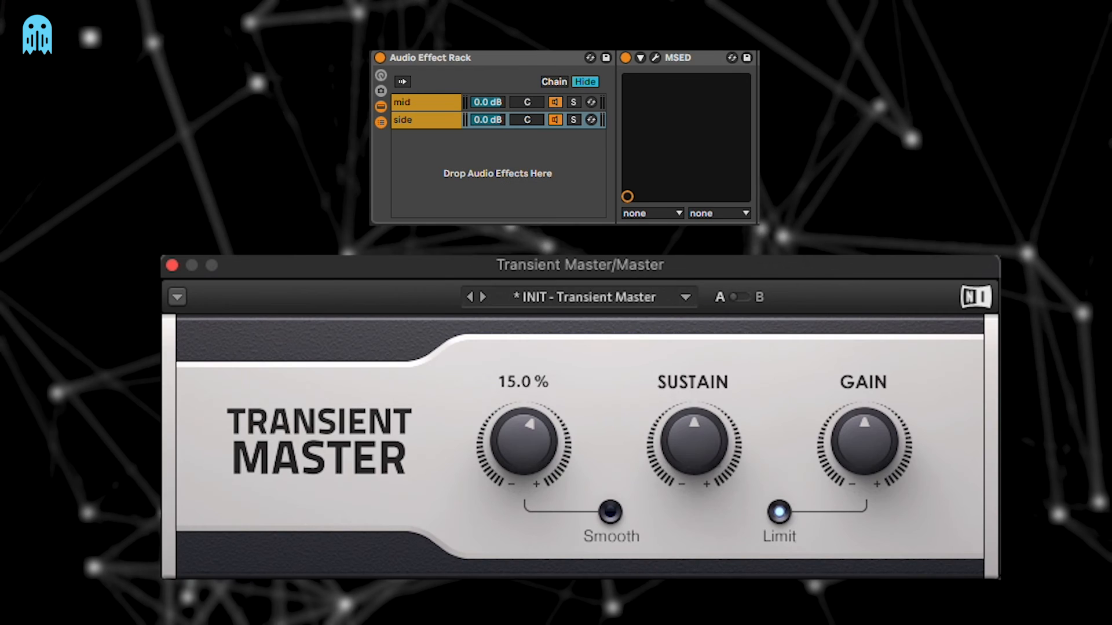
pyautogui.moveTo(753, 59); pyautogui.dragTo(752, 97)
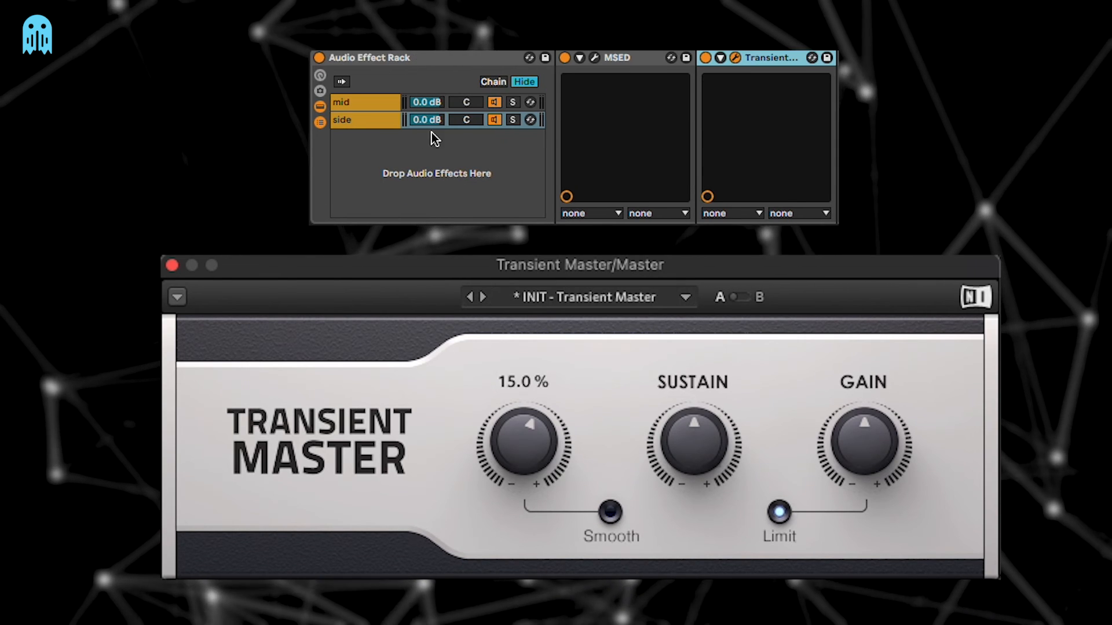
# - Raise Transient Master's attack to 26% with the side chain soloed, and compare the full mix with the rack off and on
pyautogui.click(392, 122)
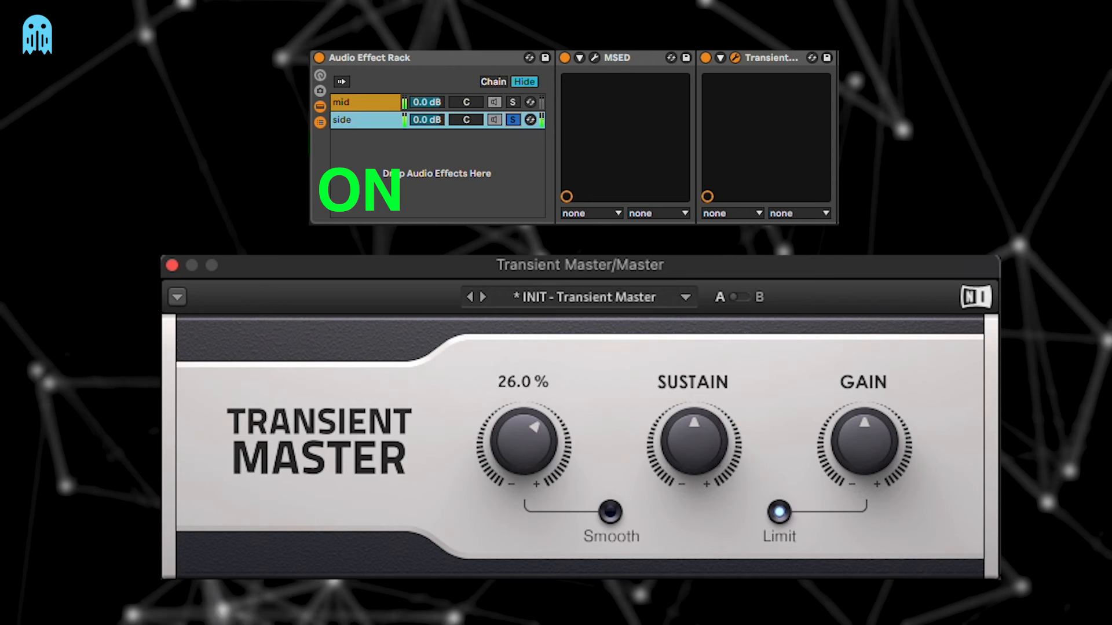
pyautogui.click(512, 120)
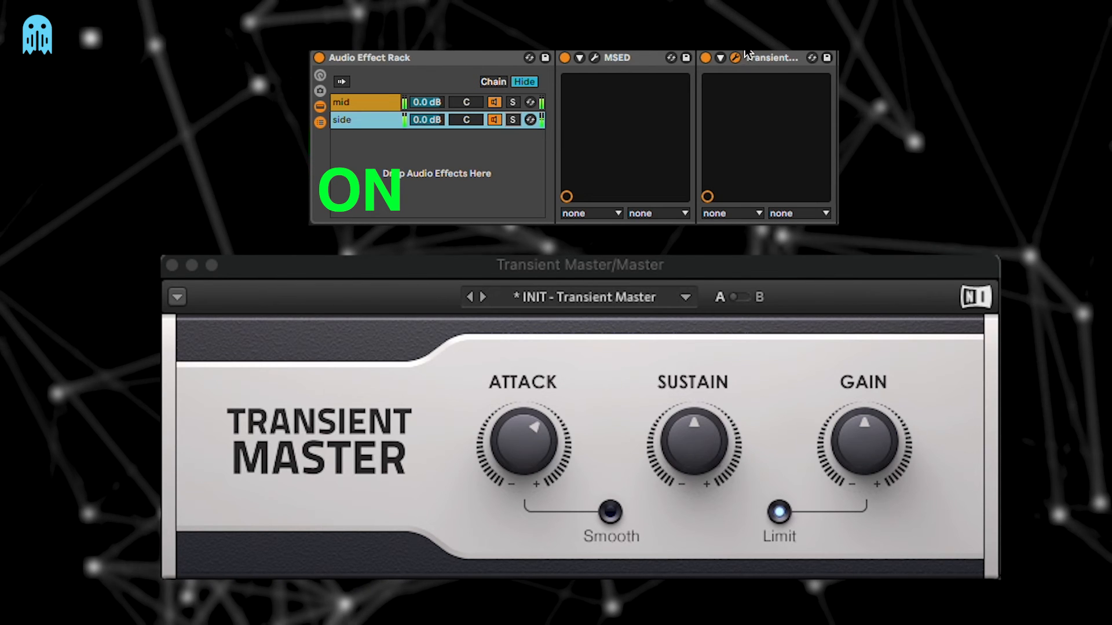
pyautogui.click(319, 58)
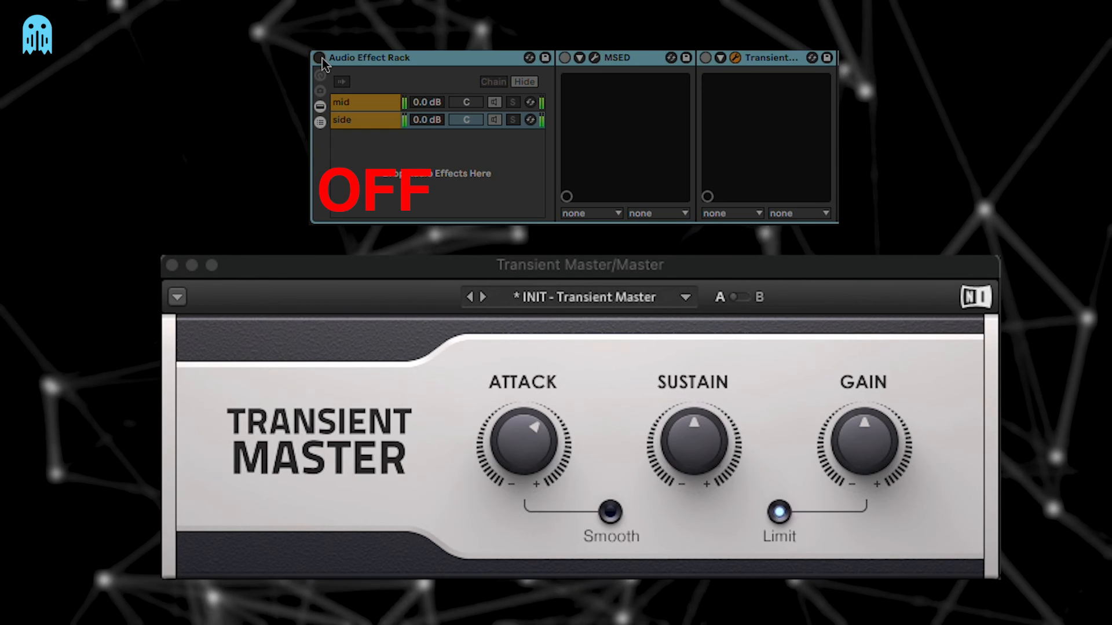
pyautogui.click(320, 58)
# - Fine-tune Transient Master's attack to 28% and close its window
pyautogui.click(700, 538)
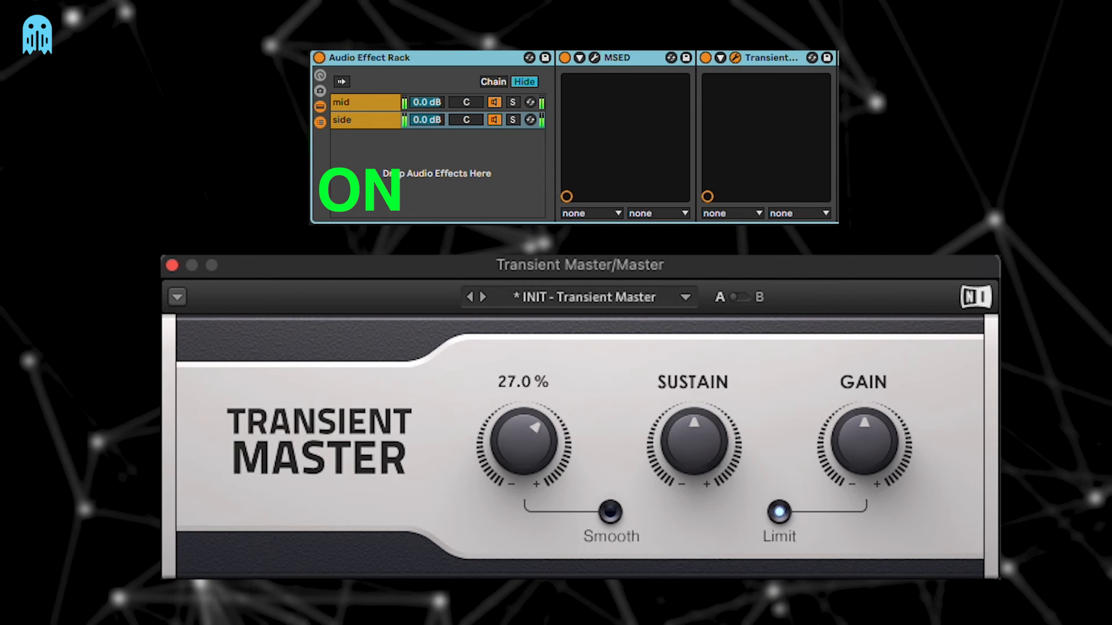
pyautogui.moveTo(524, 441); pyautogui.dragTo(524, 440)
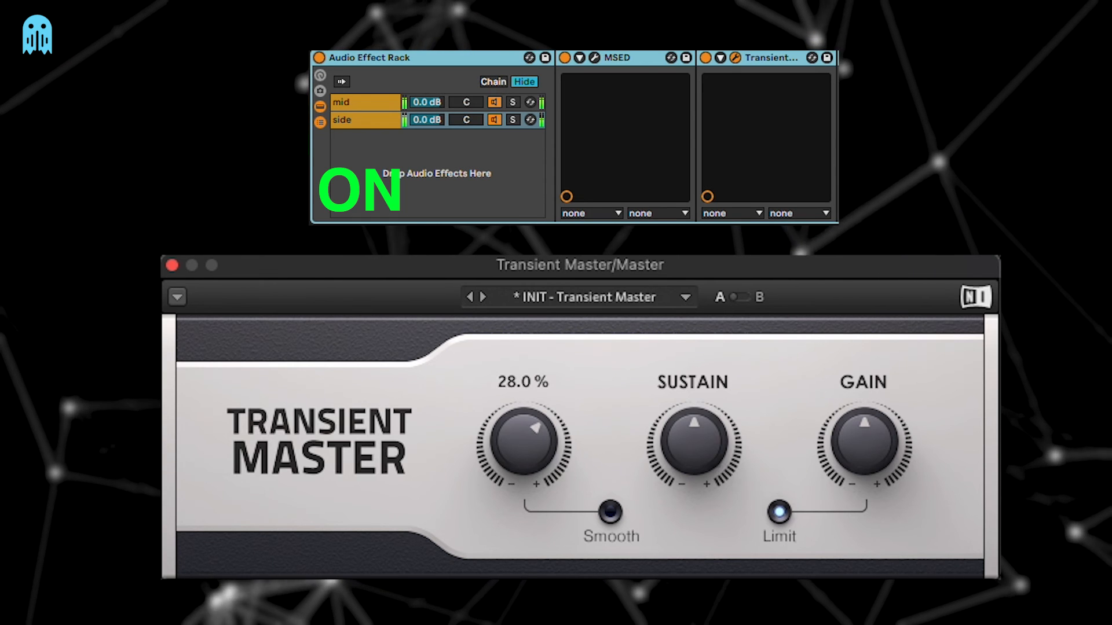
pyautogui.click(736, 57)
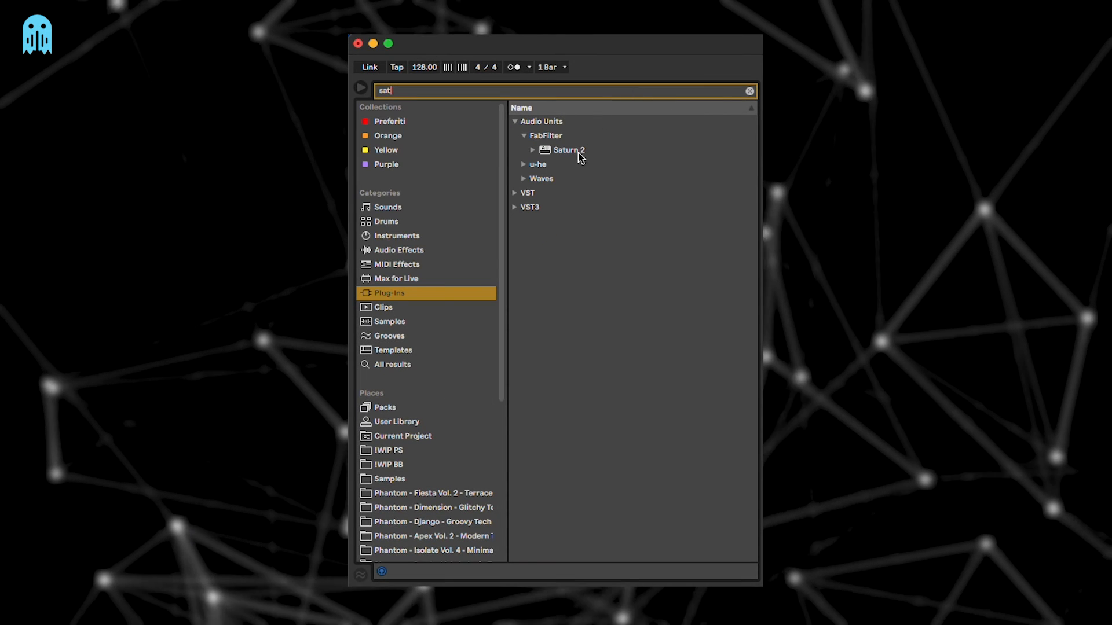
# - Add Saturn 2 to the side chain and raise its drive to about 79% during playback
pyautogui.click(580, 150)
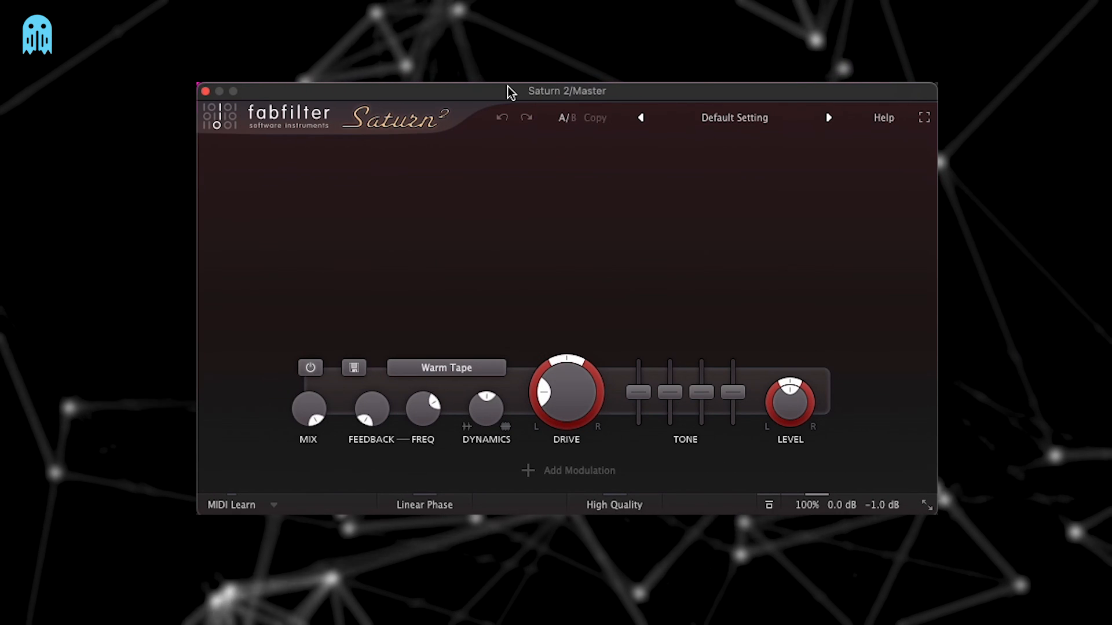
pyautogui.moveTo(574, 395); pyautogui.dragTo(579, 351)
pyautogui.moveTo(574, 408); pyautogui.dragTo(590, 252)
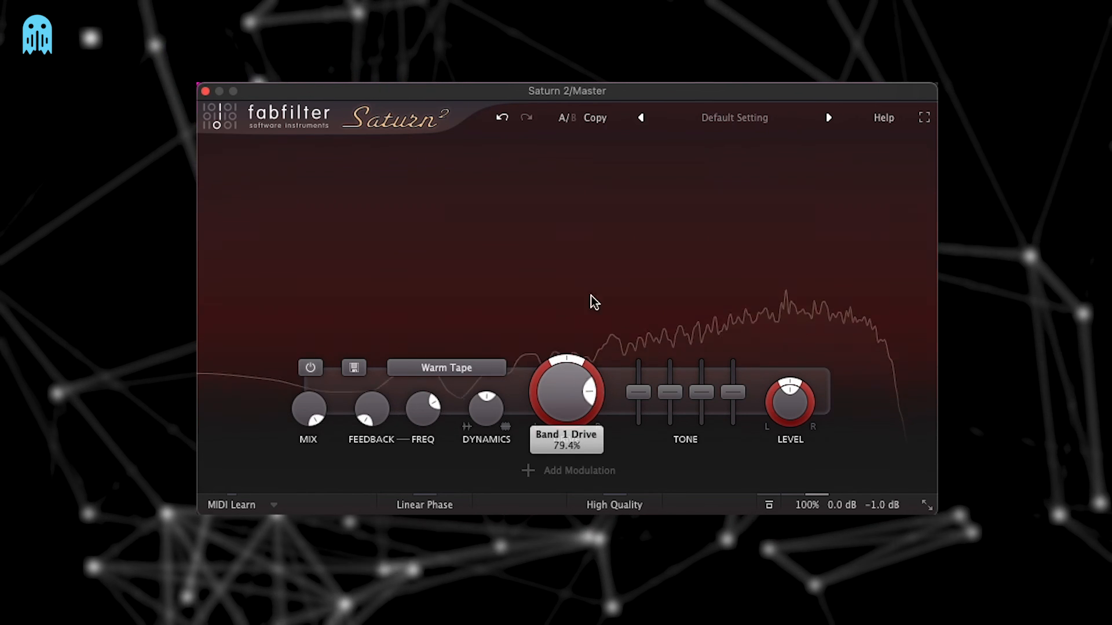
# - Change Saturn 2's distortion style to Clean Tube
pyautogui.click(449, 369)
pyautogui.moveTo(469, 397)
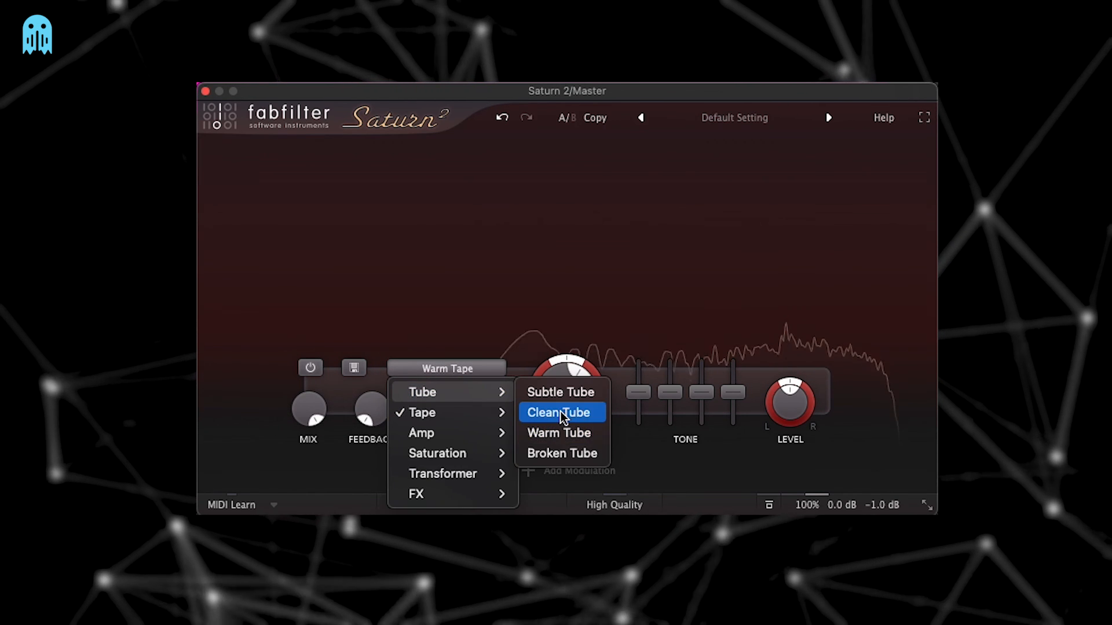
pyautogui.click(556, 412)
# - Reduce Saturn 2's drive, lower its dynamics to a negative value and stop playback
pyautogui.moveTo(563, 400)
pyautogui.moveTo(486, 409)
pyautogui.mouseDown()
pyautogui.moveTo(509, 273)
pyautogui.moveTo(504, 413)
pyautogui.mouseUp()
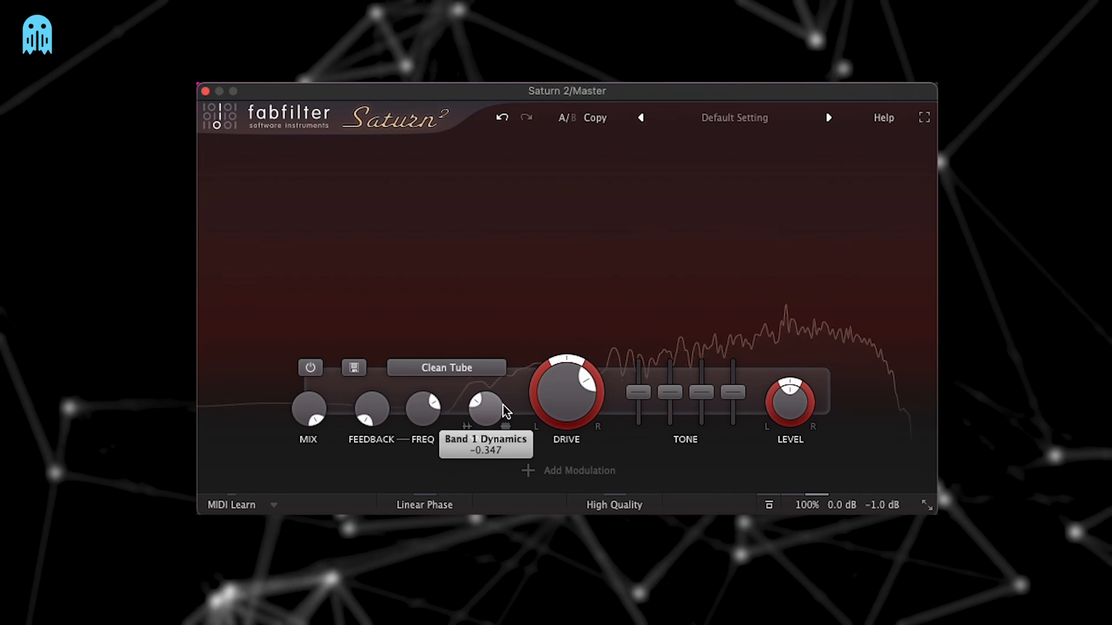
pyautogui.moveTo(574, 403)
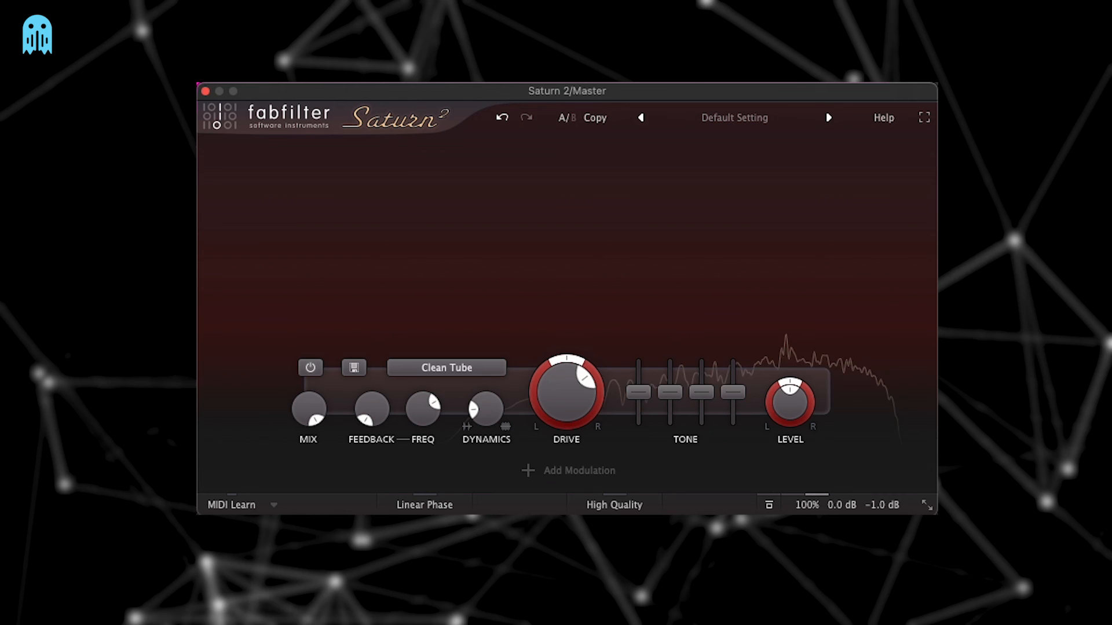
pyautogui.press('space')
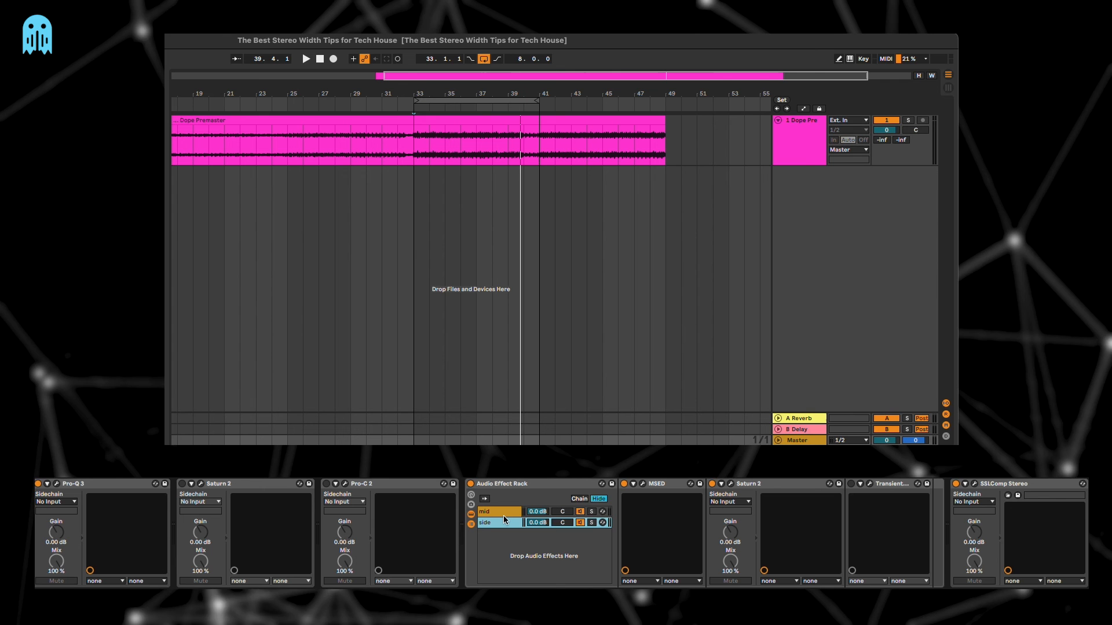
# - Review the devices on the rack's mid chain and side chain in turn
pyautogui.click(503, 509)
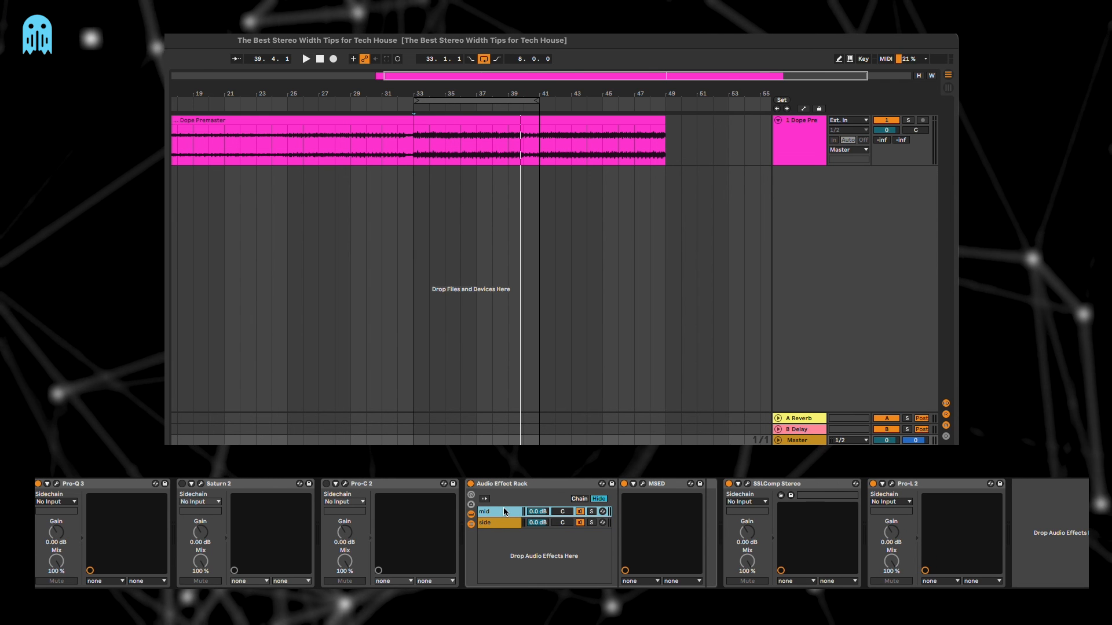
pyautogui.click(500, 524)
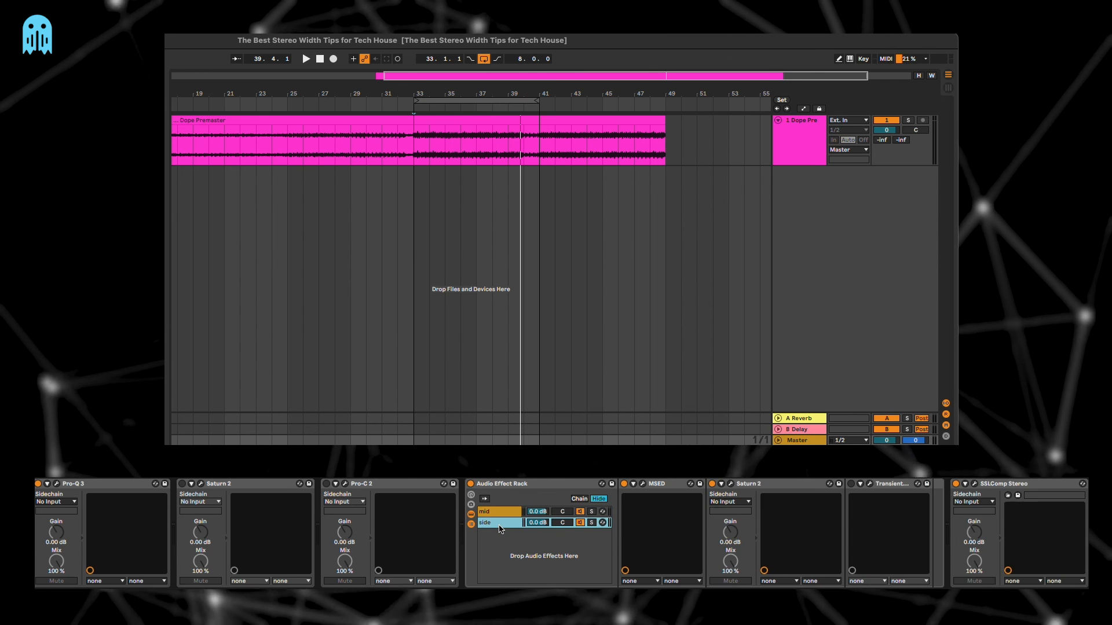